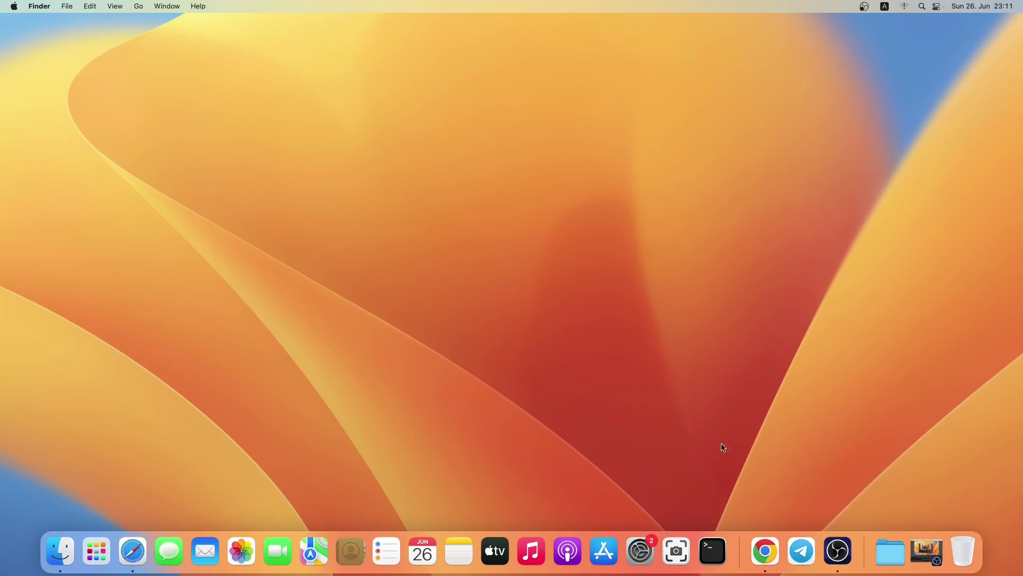
- In Chrome, search Google for 'flutter', open flutter.dev and go to its Get started install page
left_click(769, 555)
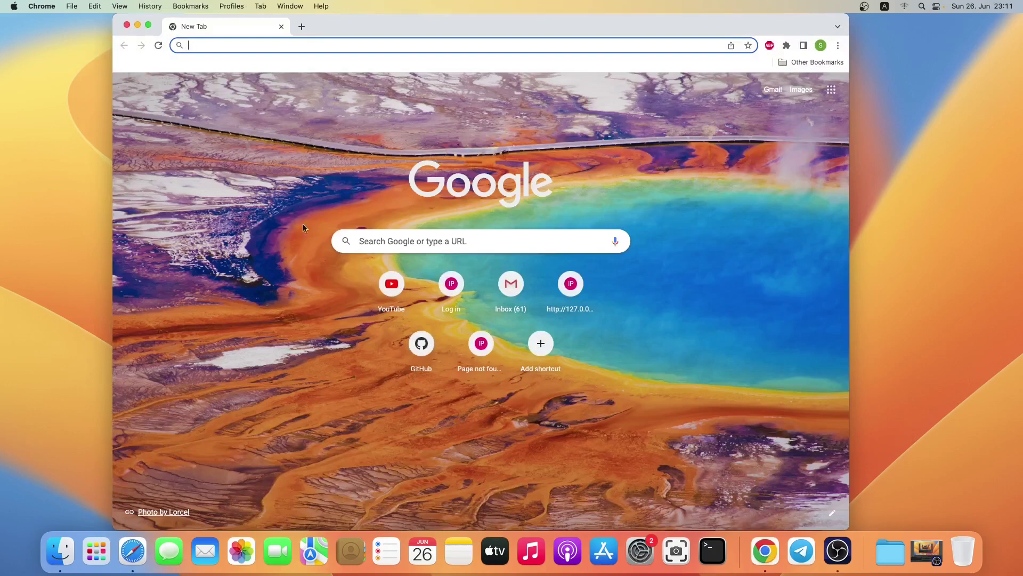
type("flutter")
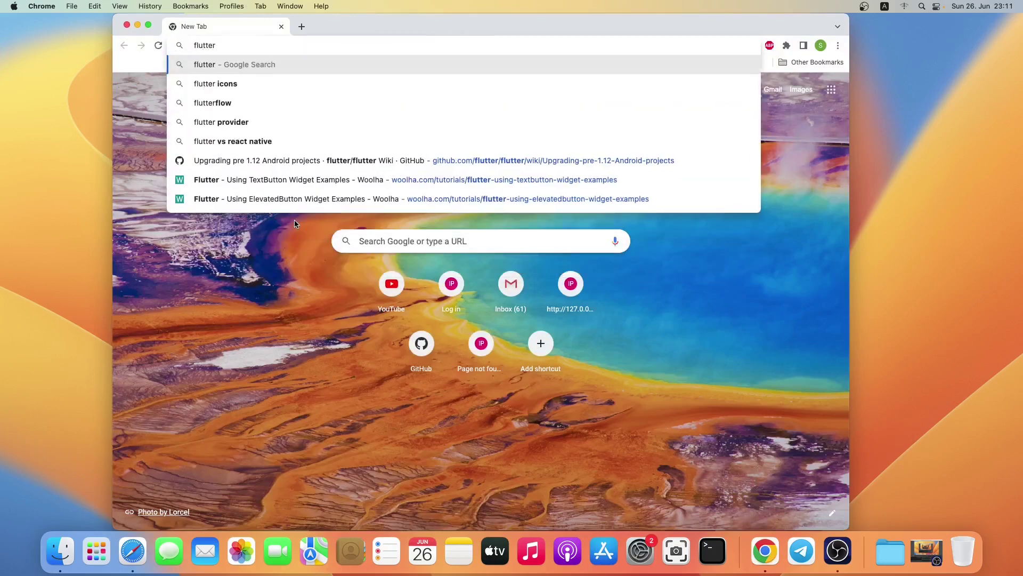
key("Return")
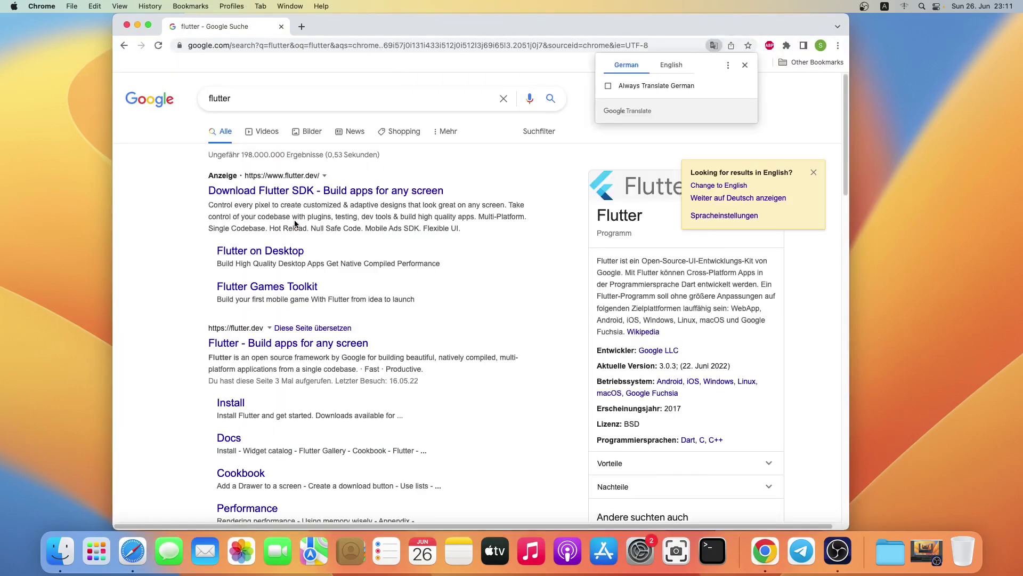
left_click(268, 345)
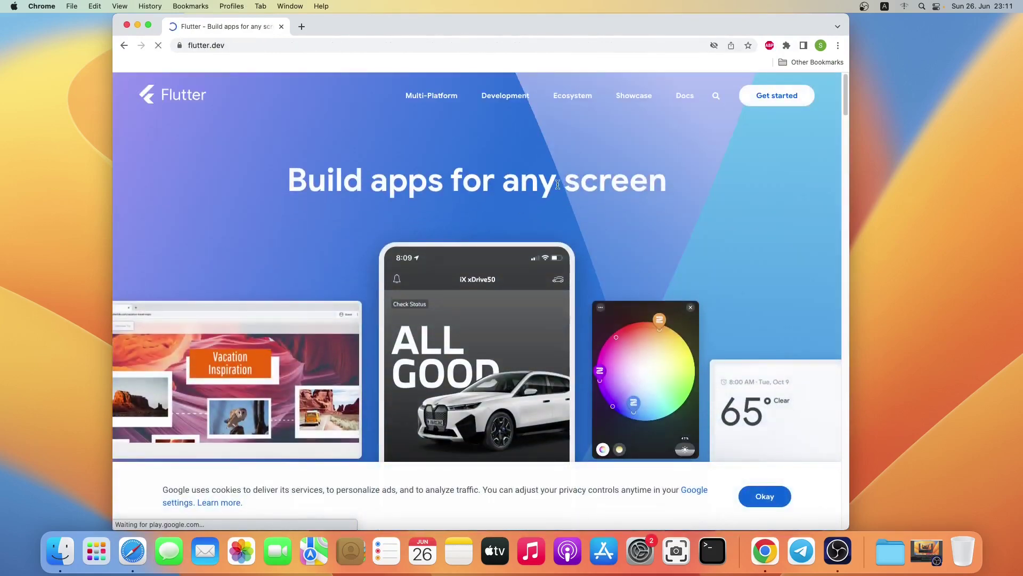
left_click(779, 96)
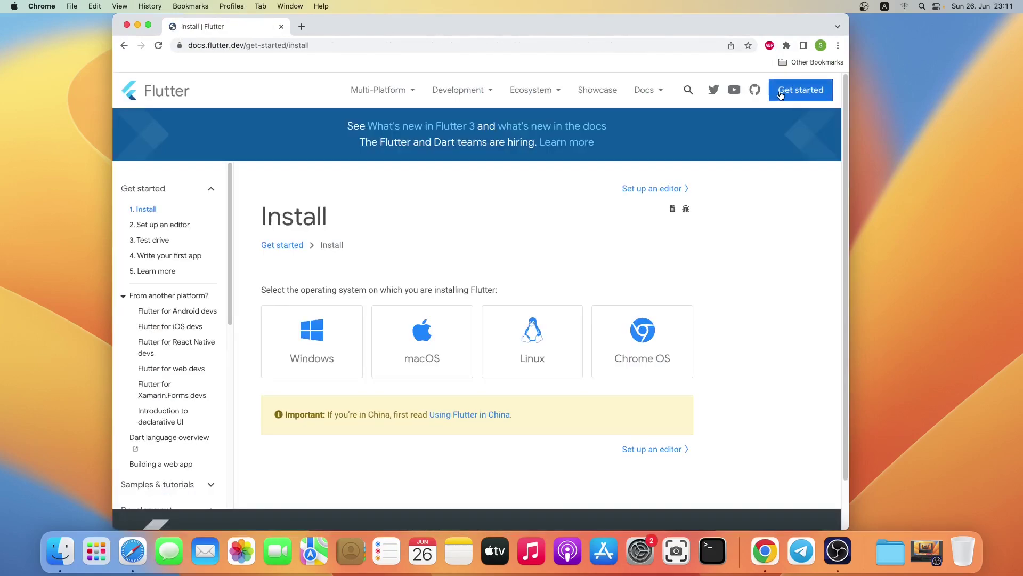
- Open the macOS install instructions, review the system requirements, and launch the App Store
left_click(412, 354)
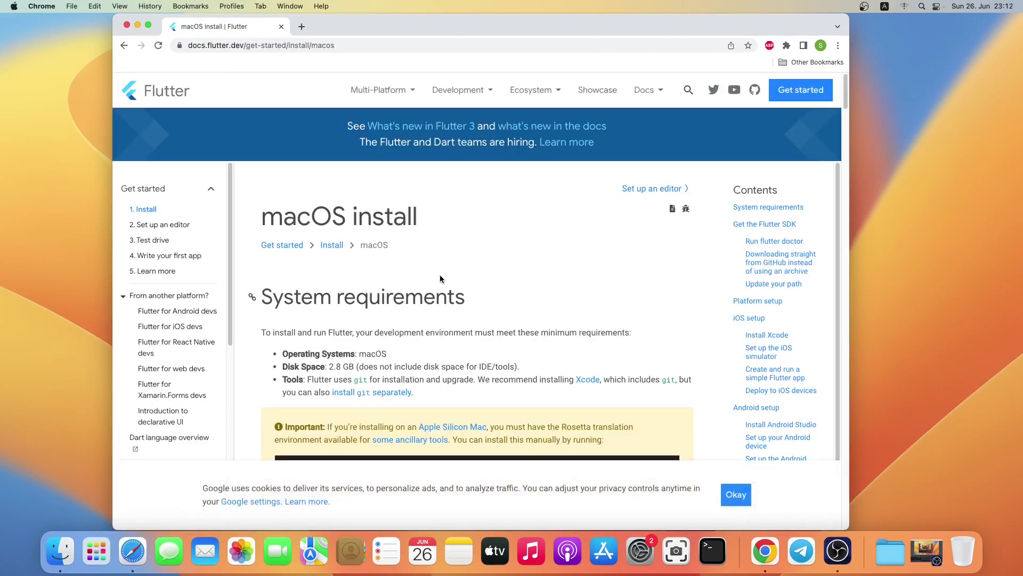
scroll(449, 369, "down", 7)
scroll(445, 369, "up", 7)
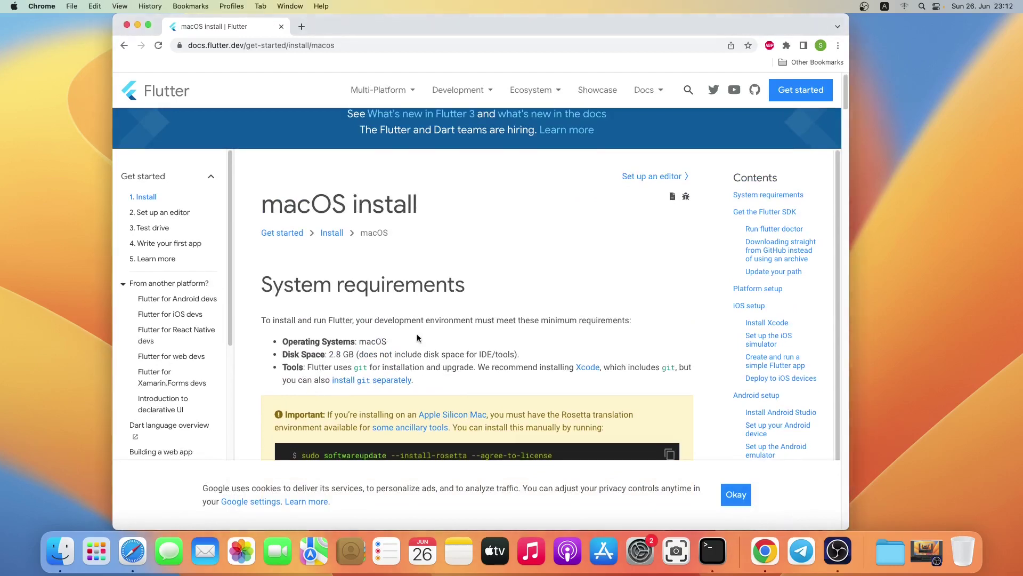
scroll(417, 336, "down", 3)
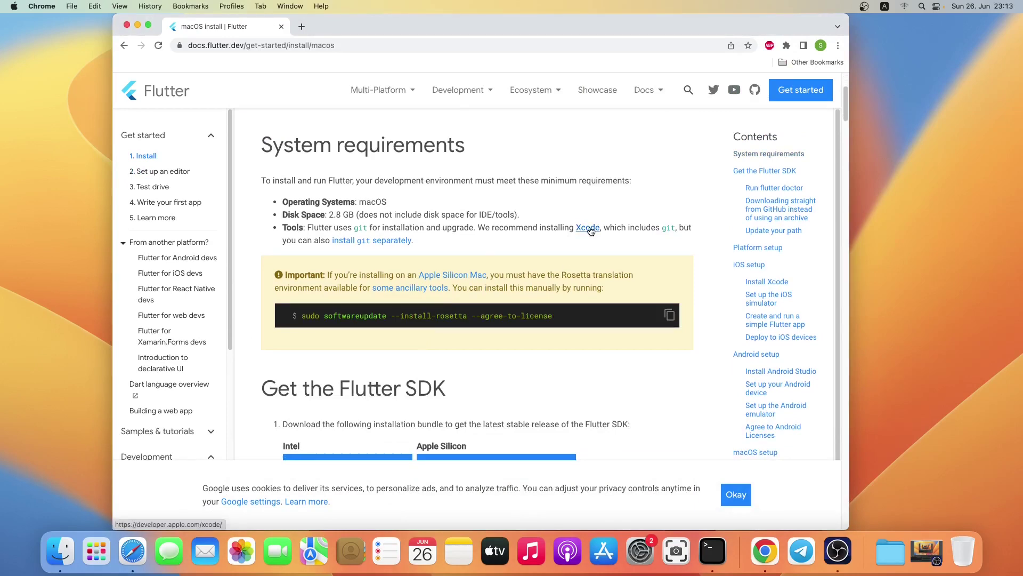
left_click(604, 551)
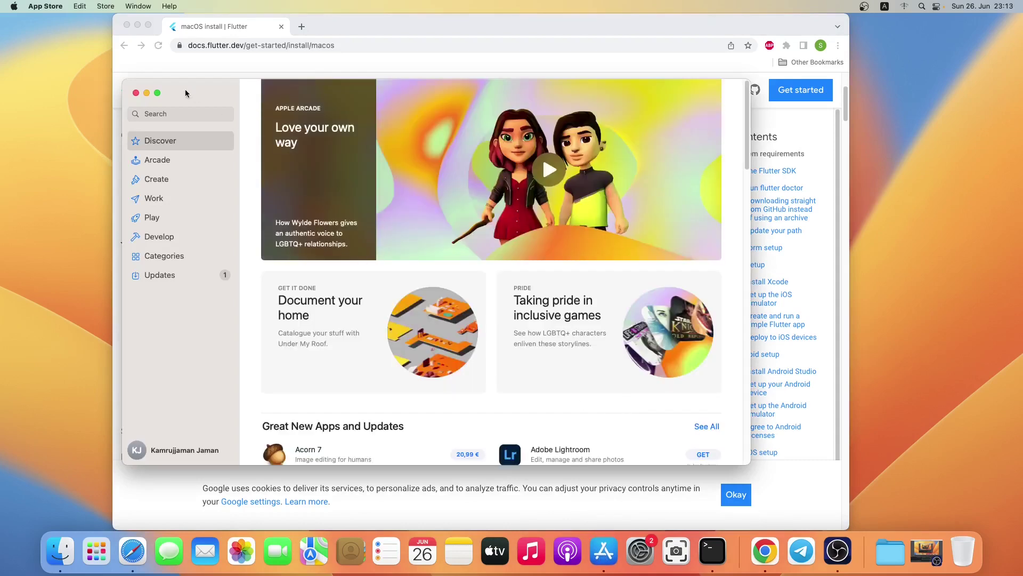
- Search the App Store for 'xcode', download and install Xcode, then close the store
left_click(175, 114)
type("xcode")
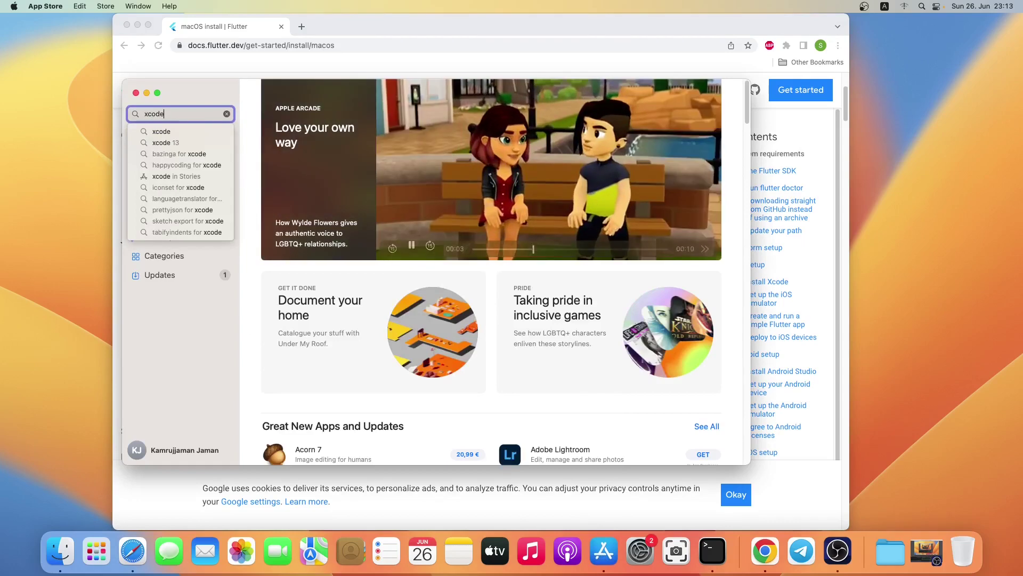
left_click(184, 131)
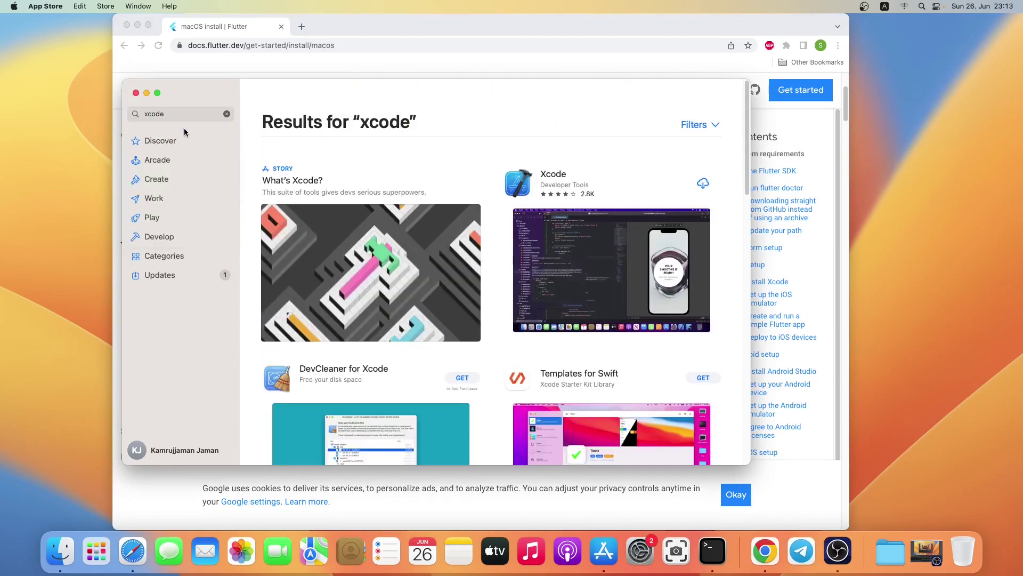
left_click(592, 261)
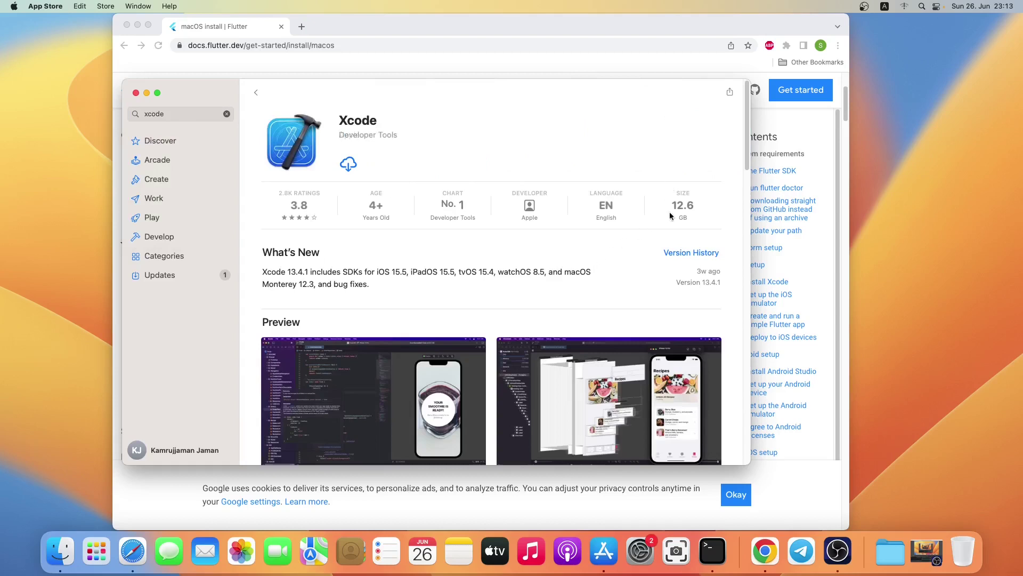
left_click(348, 165)
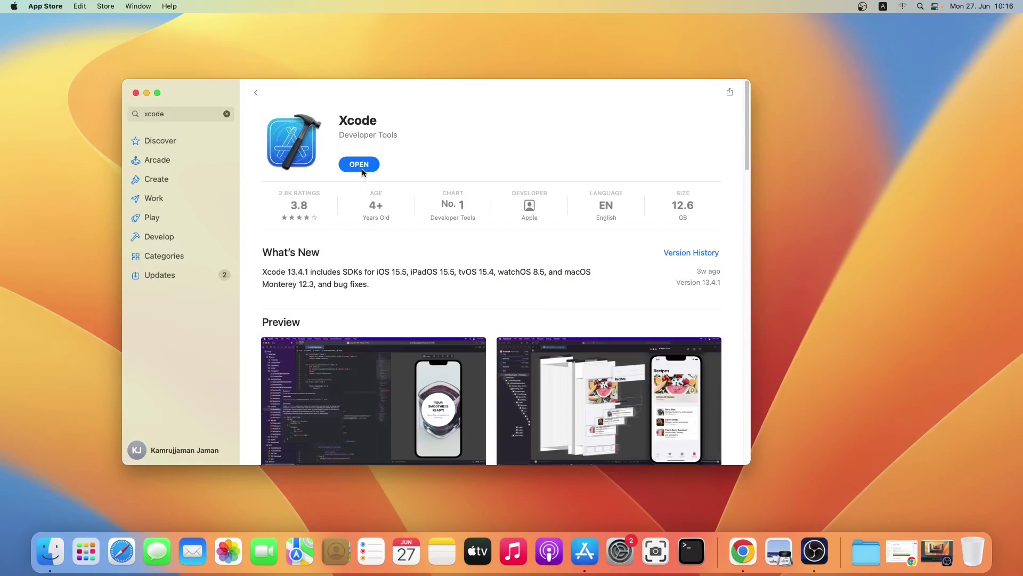
left_click(136, 93)
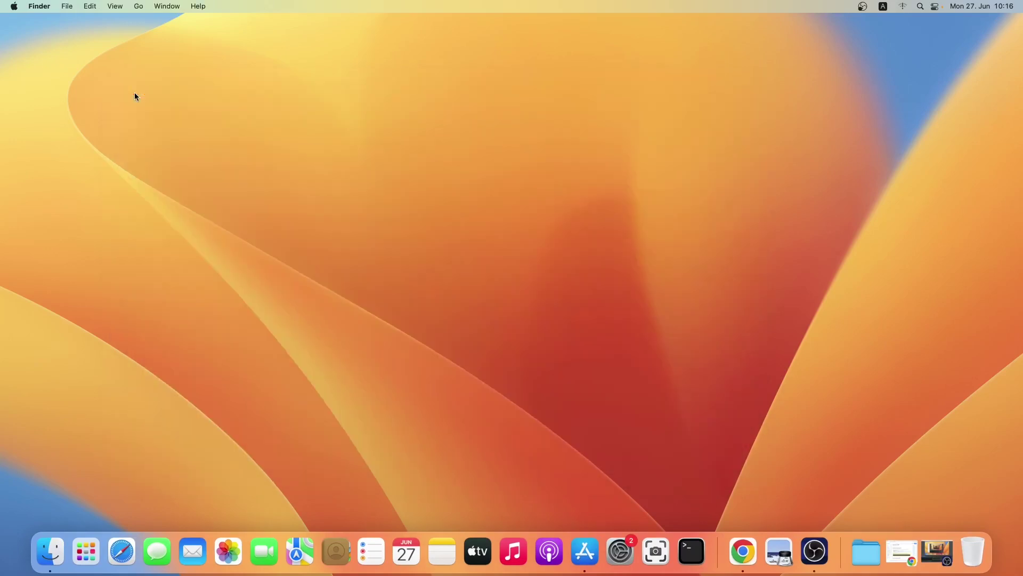
- Copy the Rosetta install command from Flutter's macOS page and launch Terminal via Spotlight
left_click(904, 552)
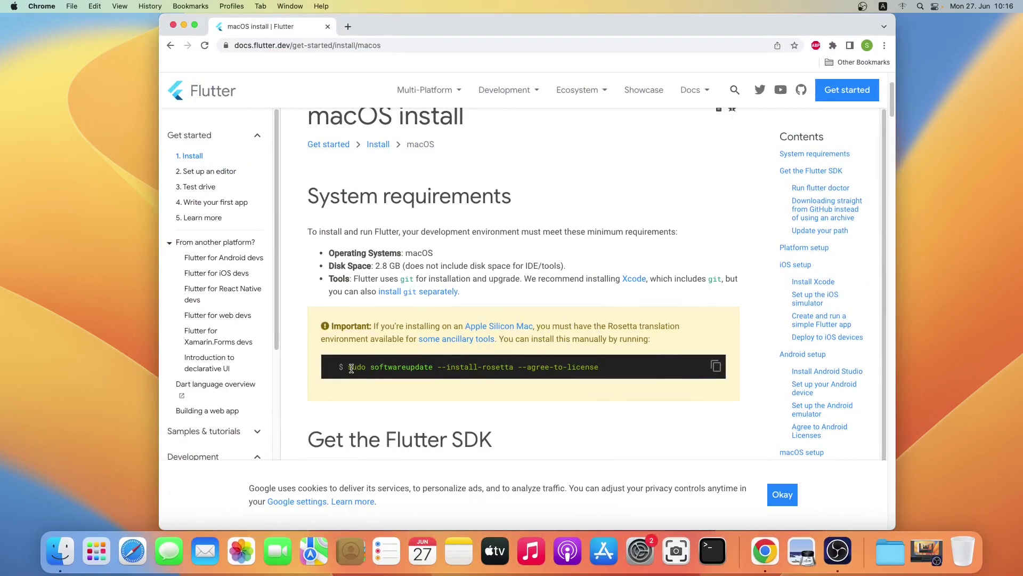
left_click_drag(352, 368, 515, 377)
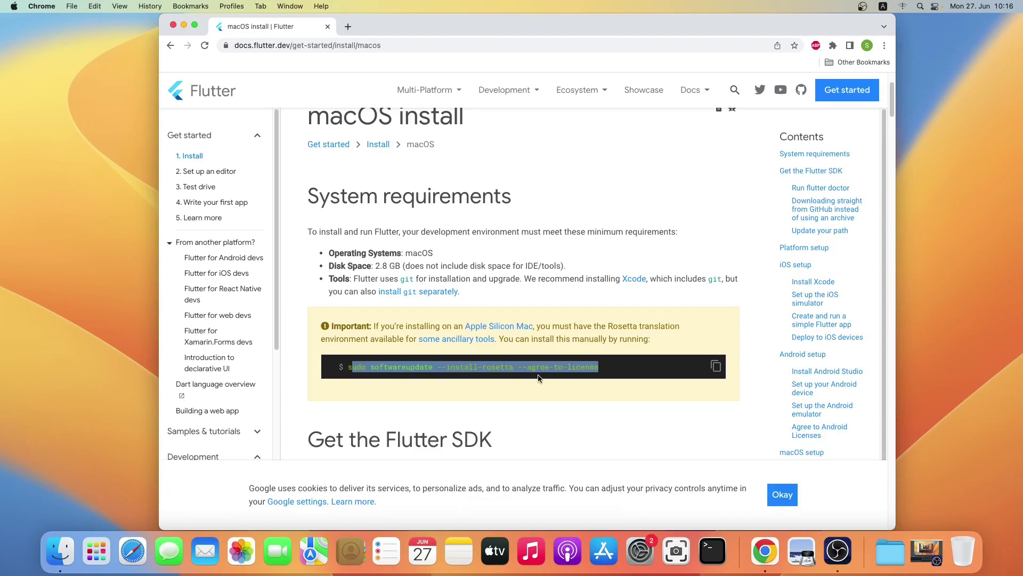
key("super+space")
type("terminal")
key("Return")
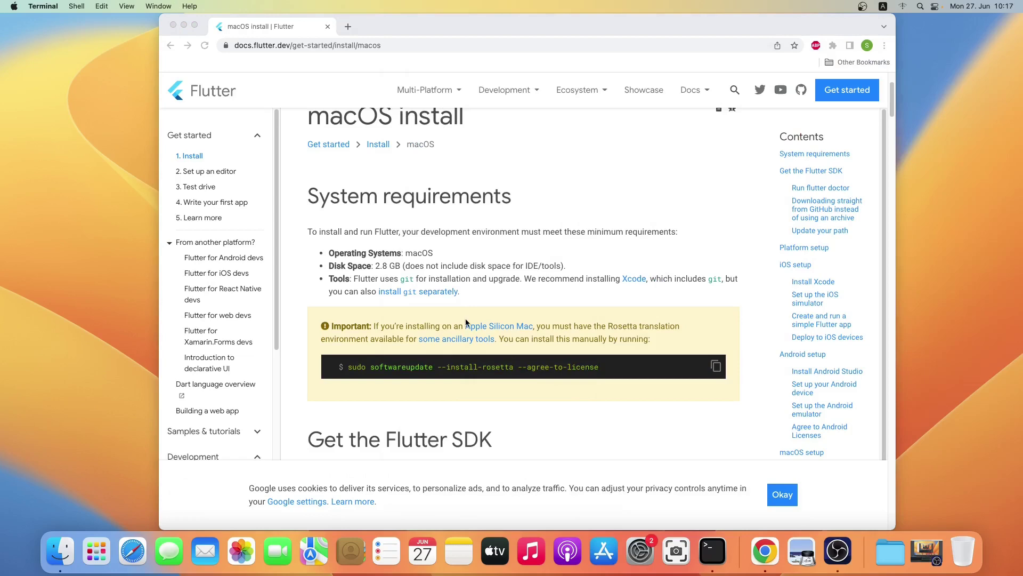
- Download the Intel Flutter SDK bundle flutter_macos_3.0.3-stable.zip
left_click(442, 322)
scroll(441, 323, "down", 5)
scroll(441, 322, "up", 1)
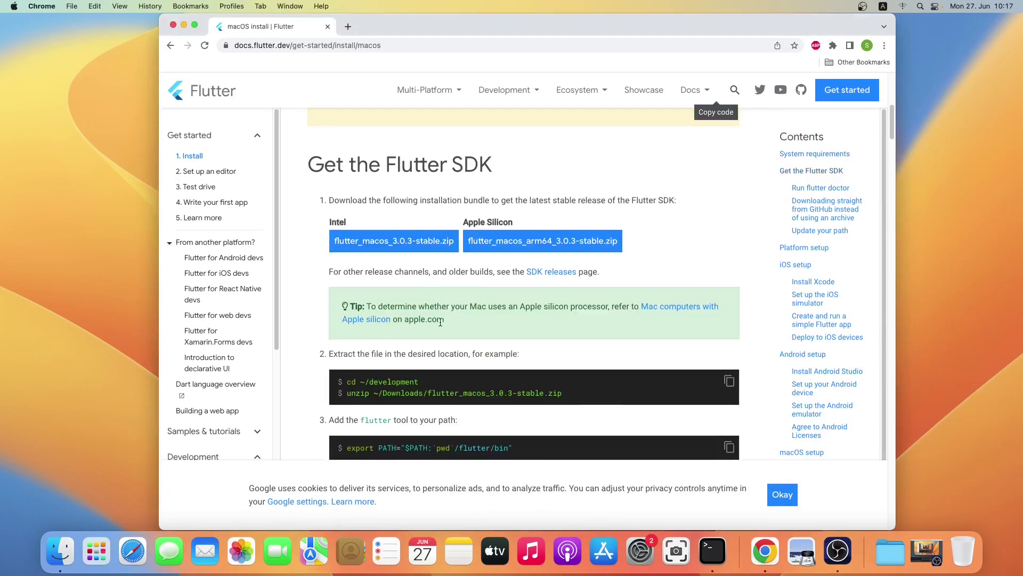
left_click(384, 246)
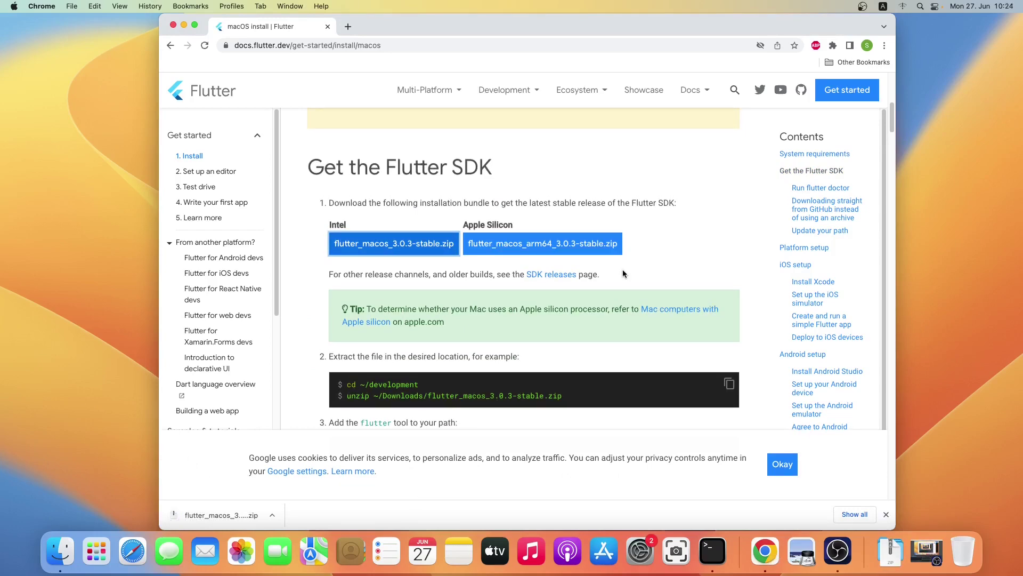
- Open two Finder windows, one showing Downloads and one showing the mac home folder
left_click(53, 559)
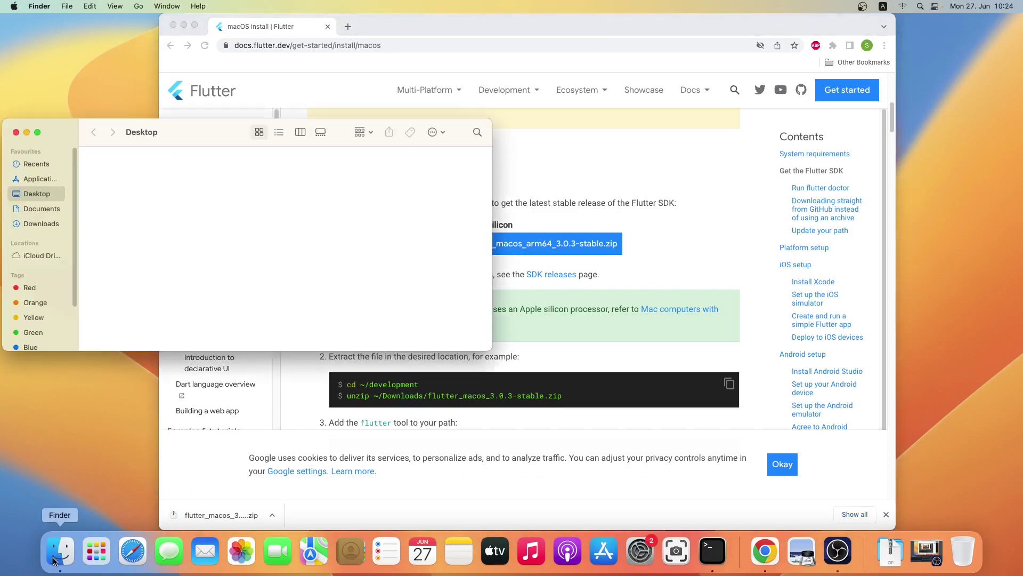
left_click(32, 224)
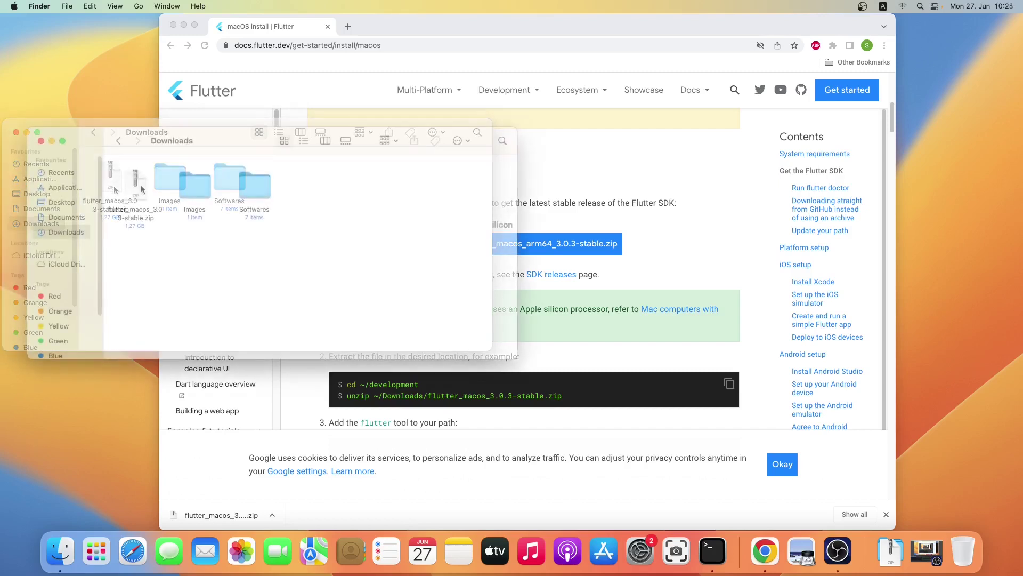
right_click(52, 558)
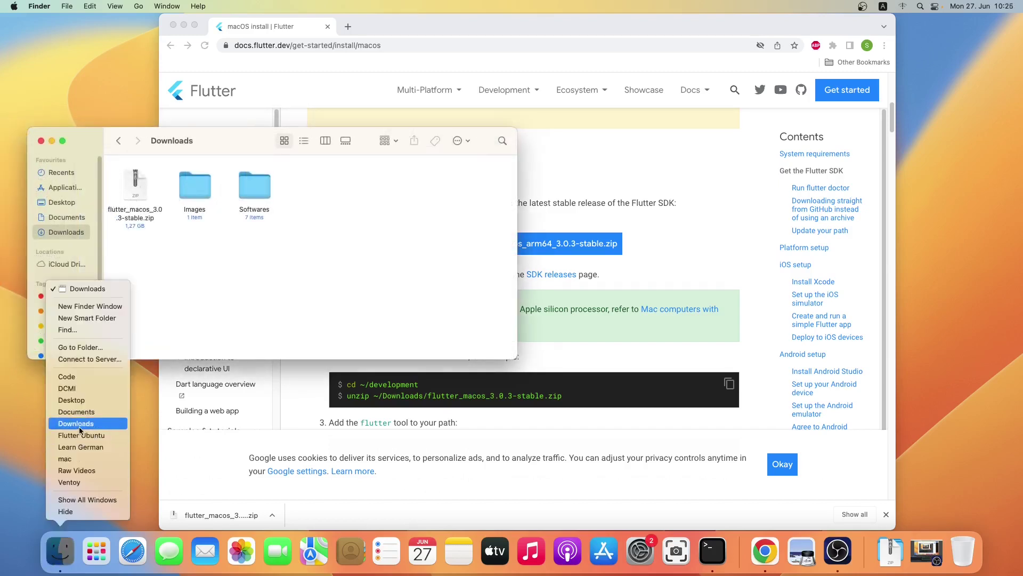
left_click(86, 308)
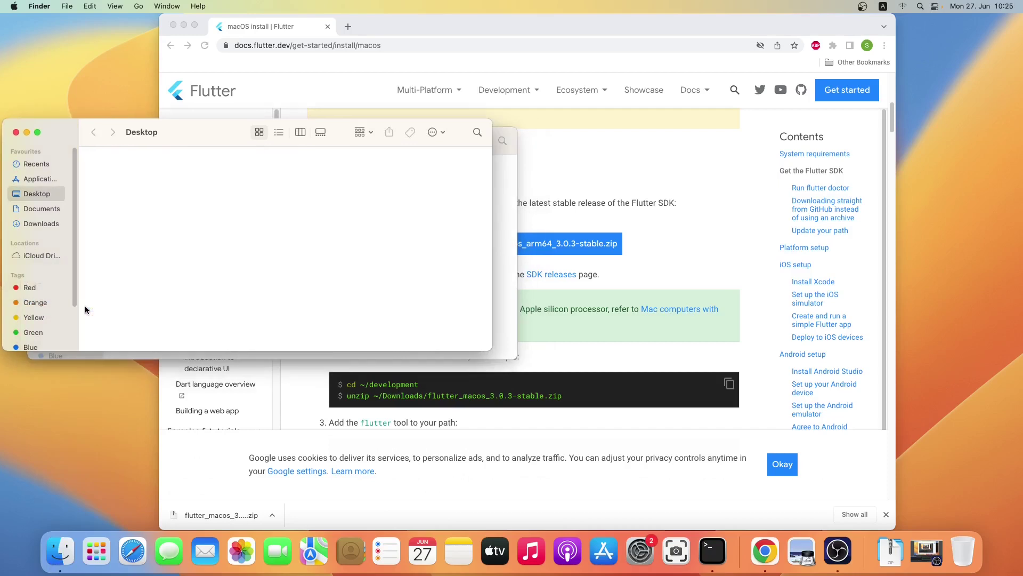
left_click_drag(189, 136, 436, 264)
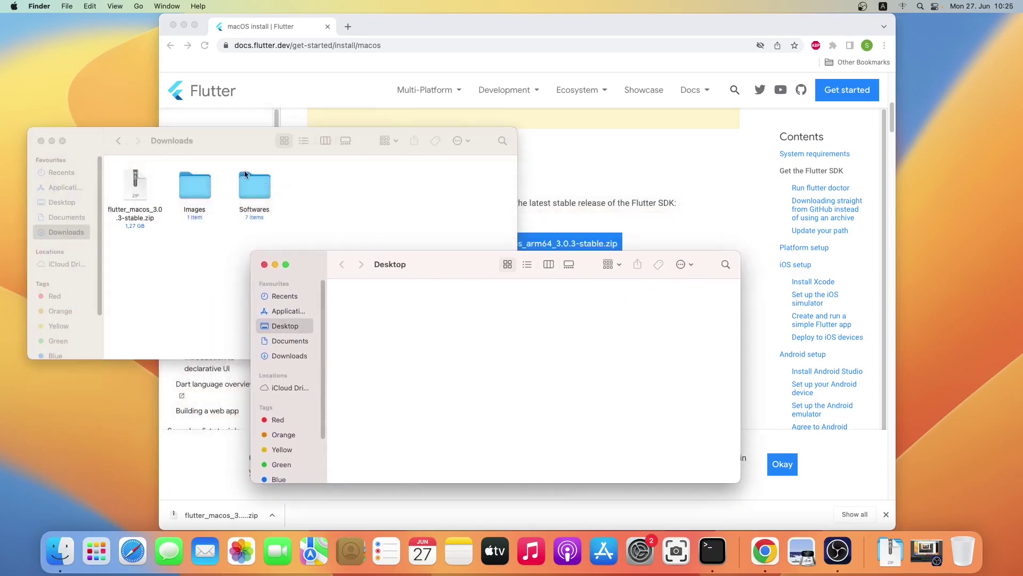
left_click(137, 6)
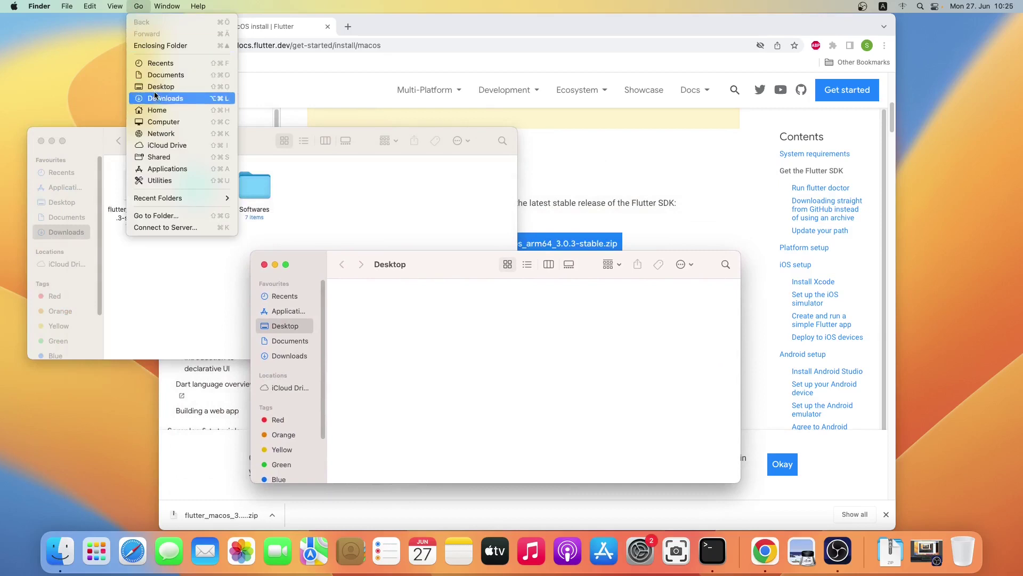
left_click(155, 109)
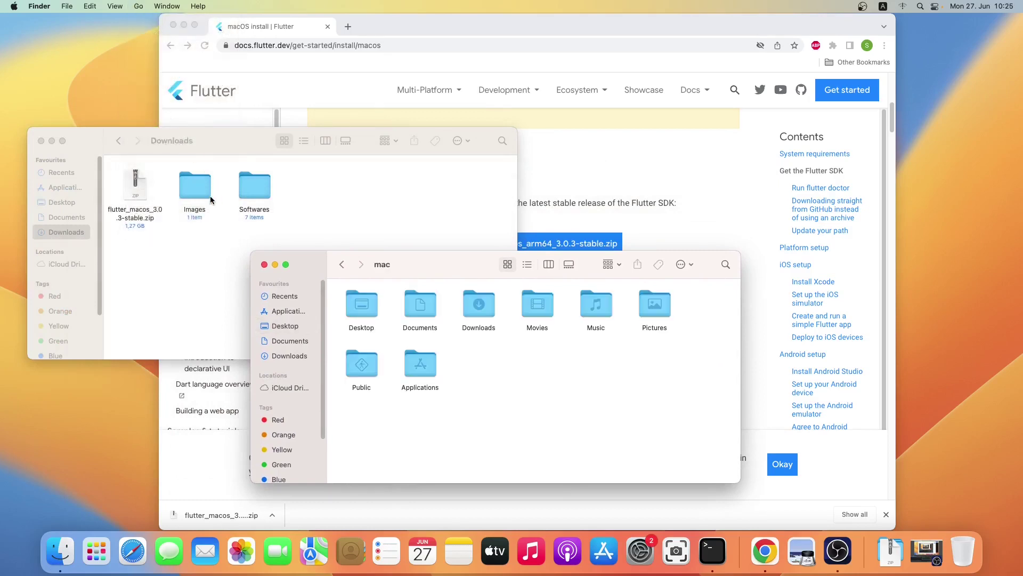
- Move flutter_macos_3.0.3-stable.zip into the home folder and extract it into a flutter folder
left_click(142, 265)
left_click_drag(135, 184, 480, 366)
double_click(479, 366)
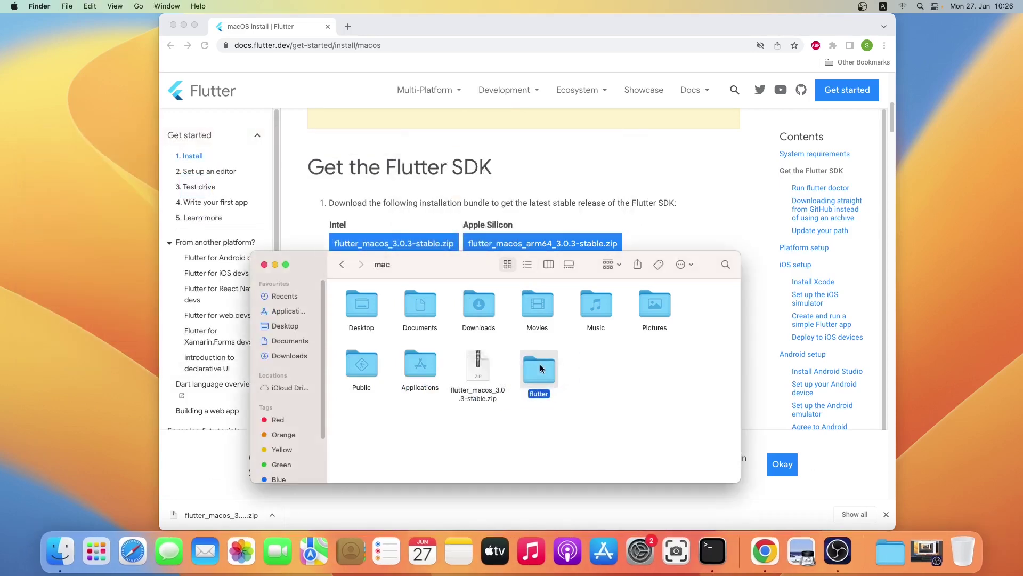
left_click(580, 359)
left_click(643, 216)
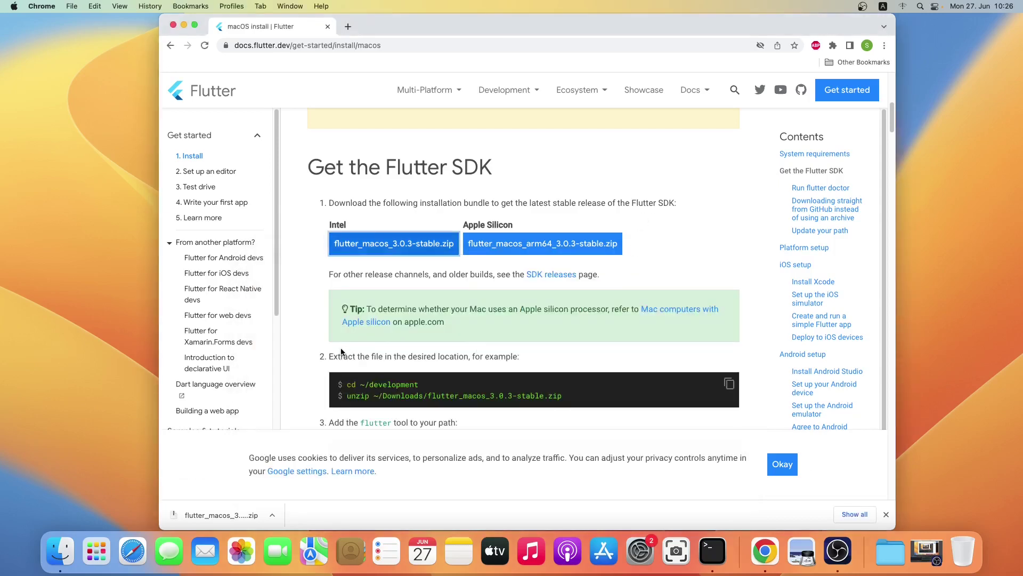
- Show hidden files in the home folder with Cmd+Shift+. and open a new Terminal window
scroll(341, 351, "down", 2)
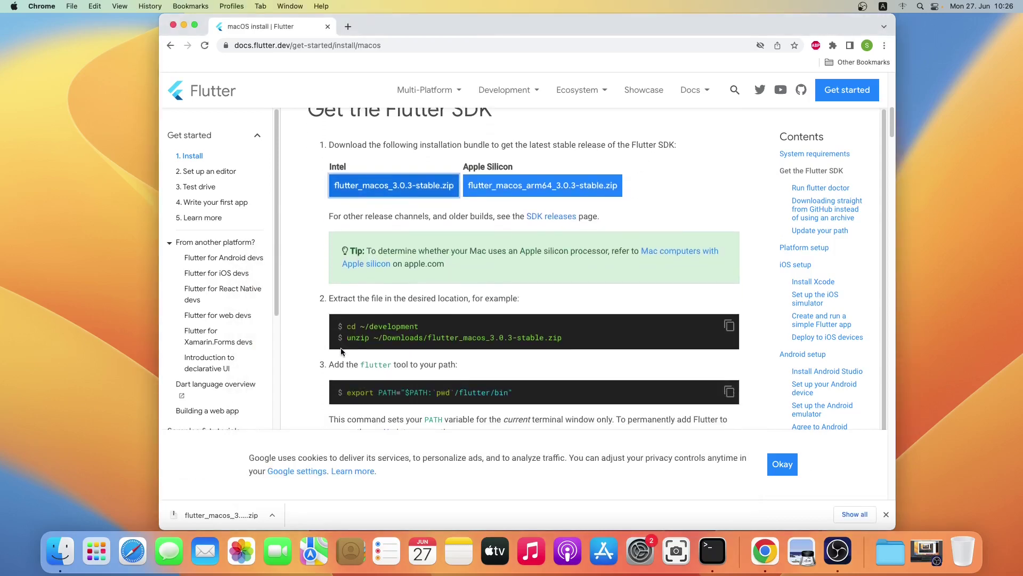
scroll(341, 352, "down", 7)
scroll(342, 349, "up", 4)
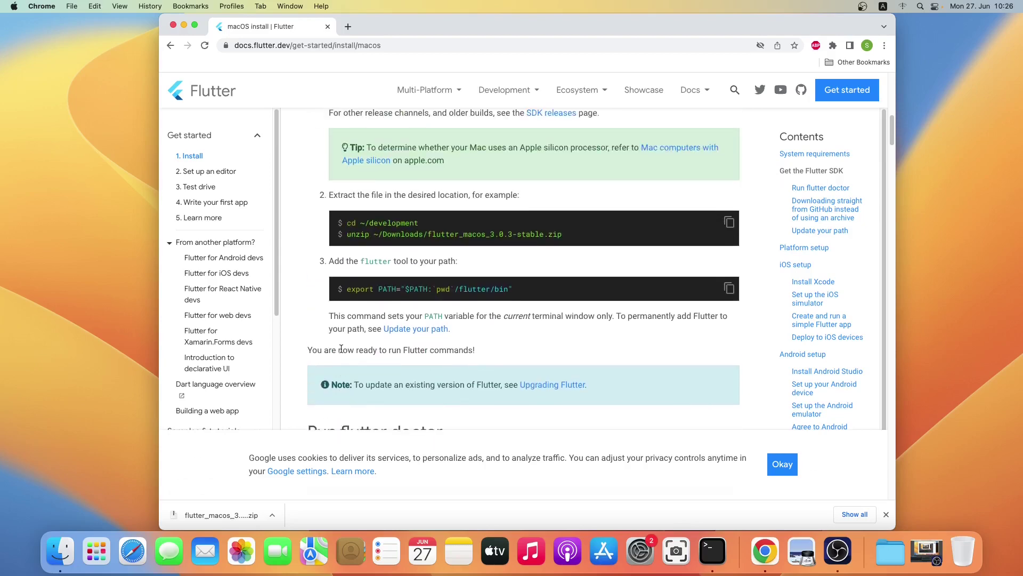
left_click(75, 536)
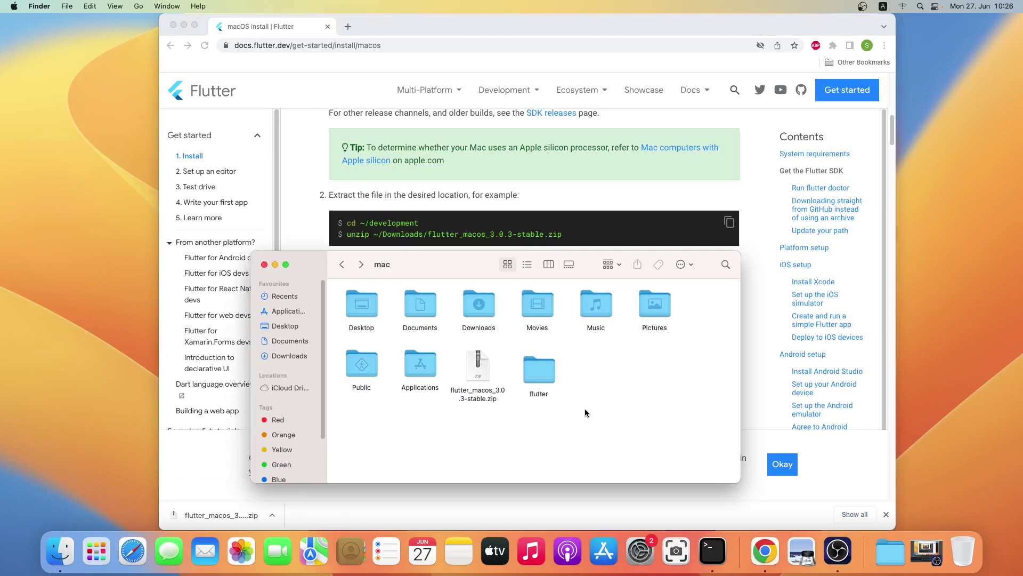
key("super+shift+period")
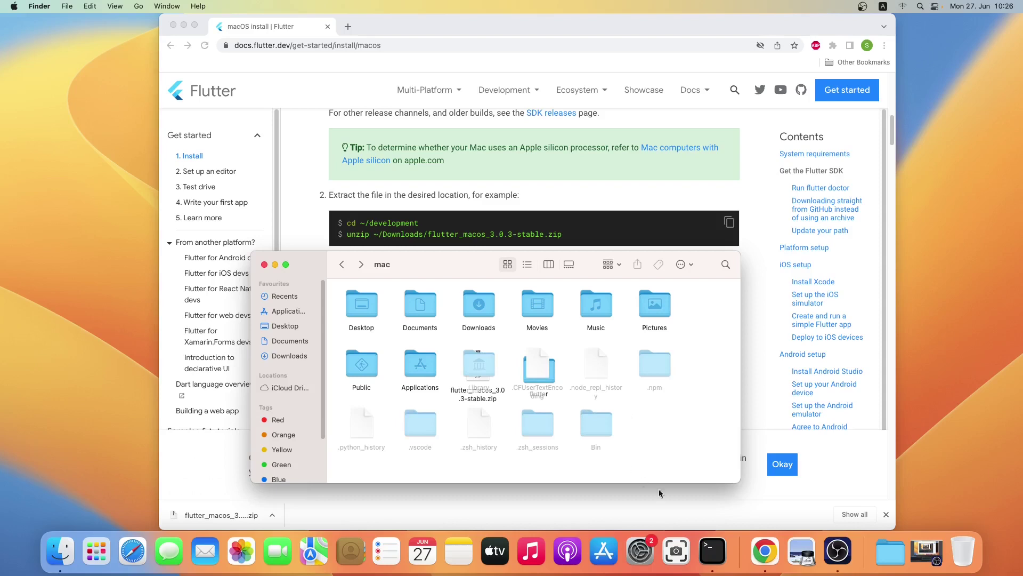
left_click(713, 551)
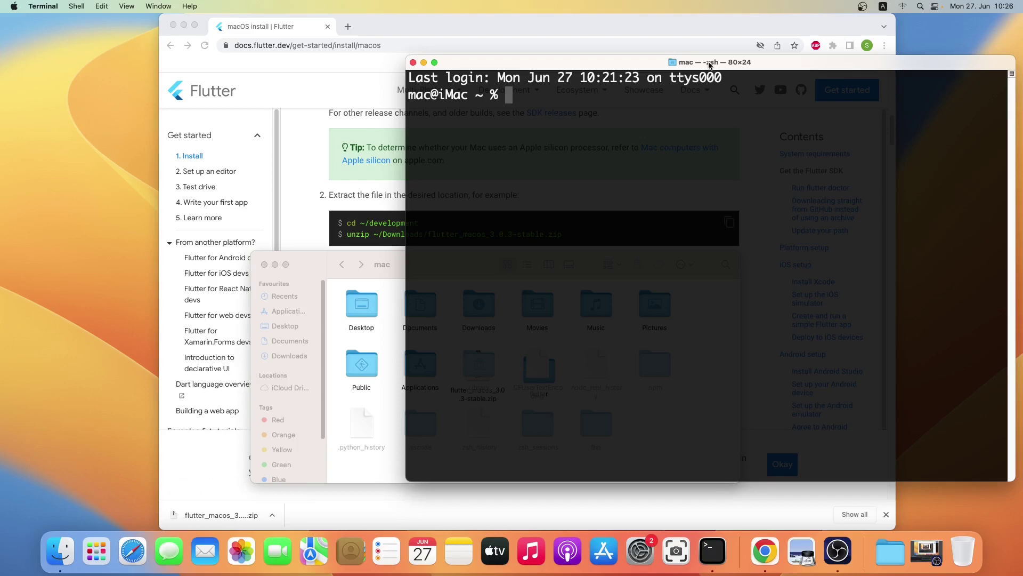
- Clear the Terminal and run echo $SHELL, confirming the shell is /bin/zsh
key("ctrl+l")
type("e")
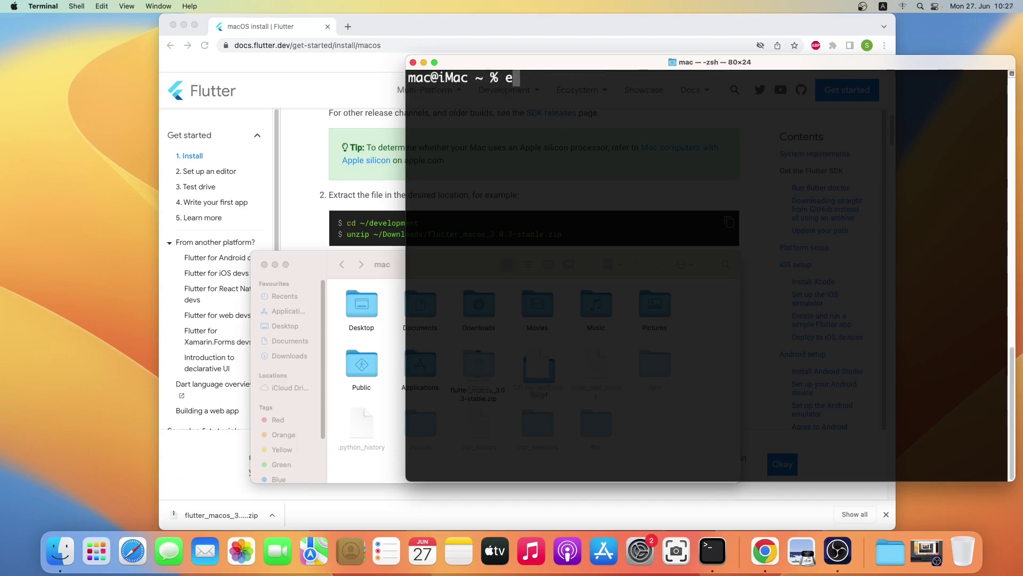
type("cho $SHELL")
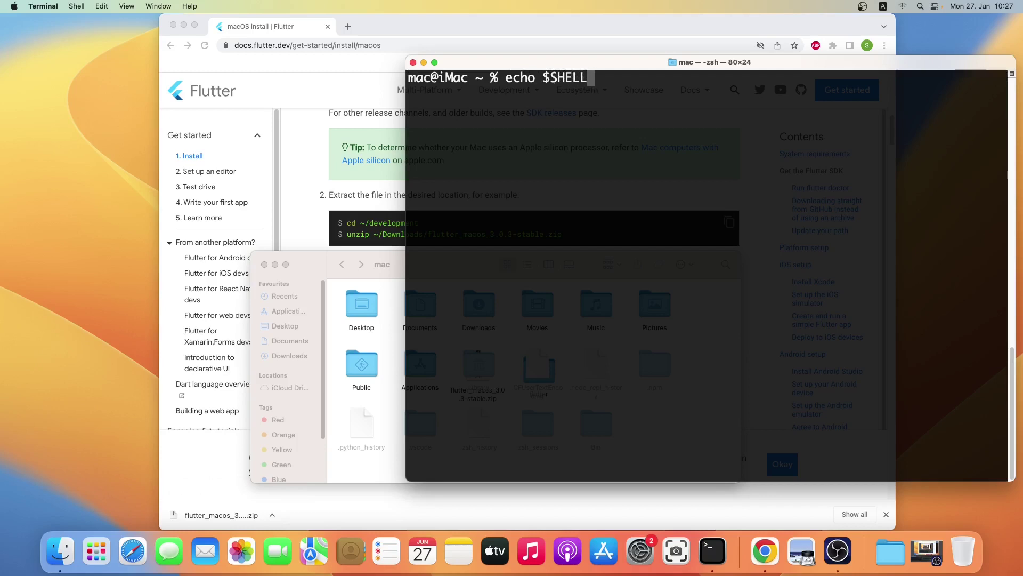
key("Return")
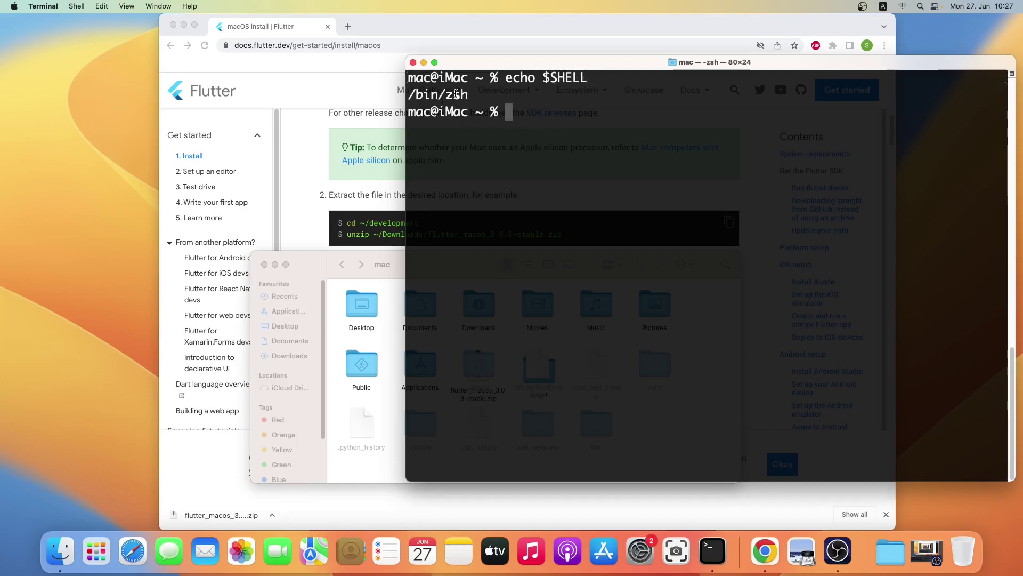
- Close Terminal and open the Other utilities folder in Launchpad
left_click(413, 62)
left_click(649, 430)
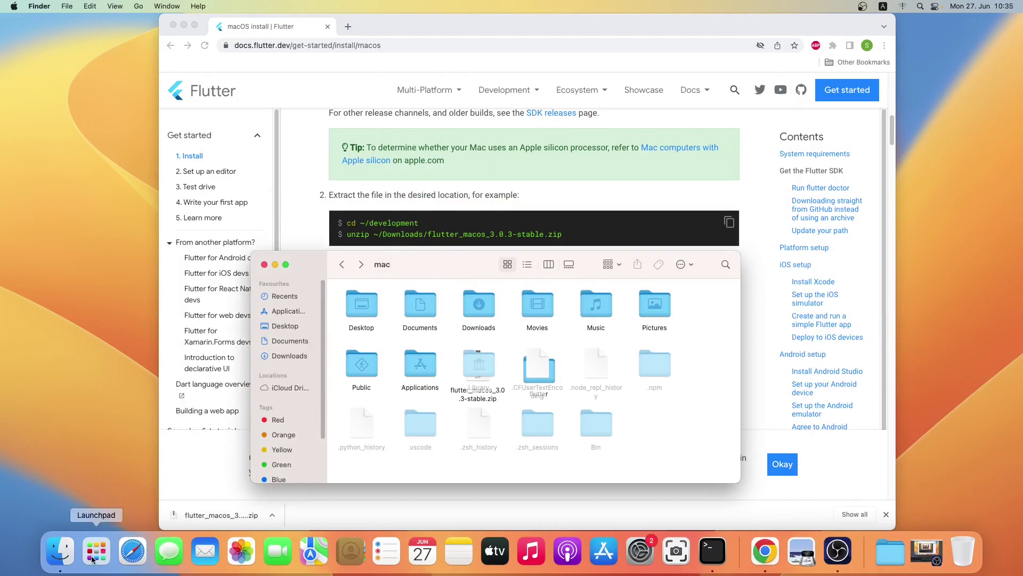
left_click(92, 559)
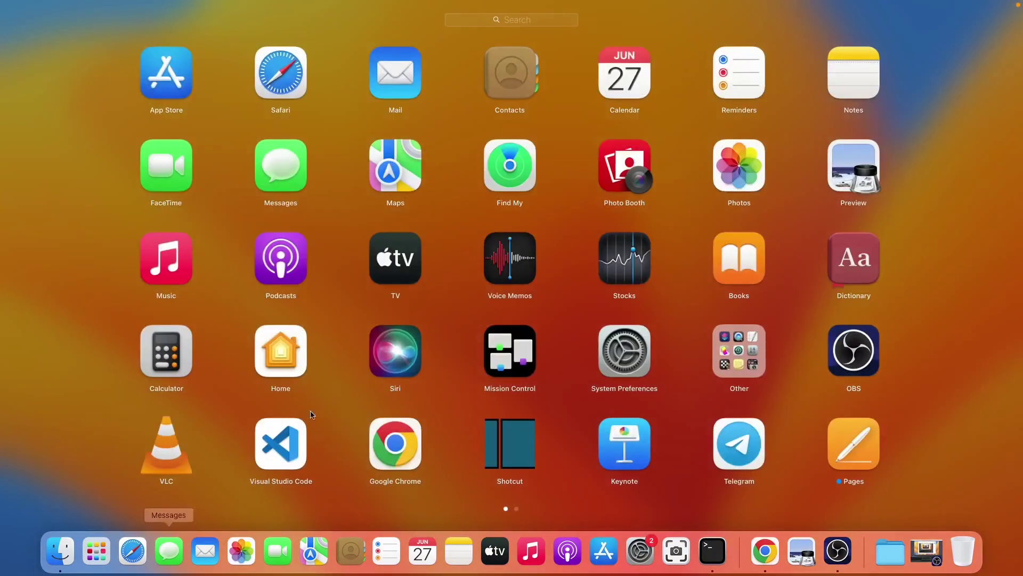
left_click(735, 355)
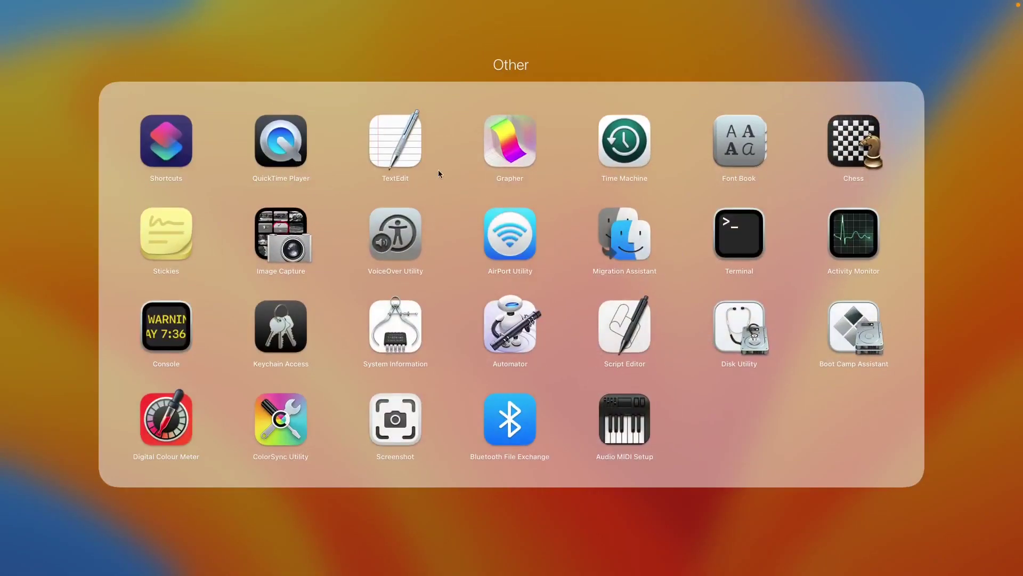
- Start a blank TextEdit document and copy the export PATH line from the Update your path section
left_click(395, 146)
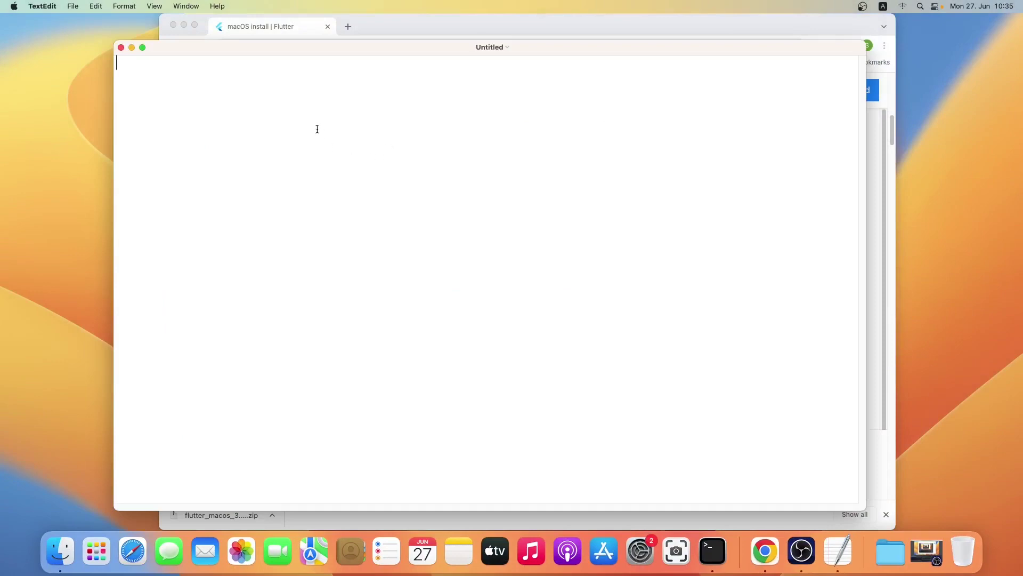
left_click_drag(443, 54, 346, 68)
left_click(453, 21)
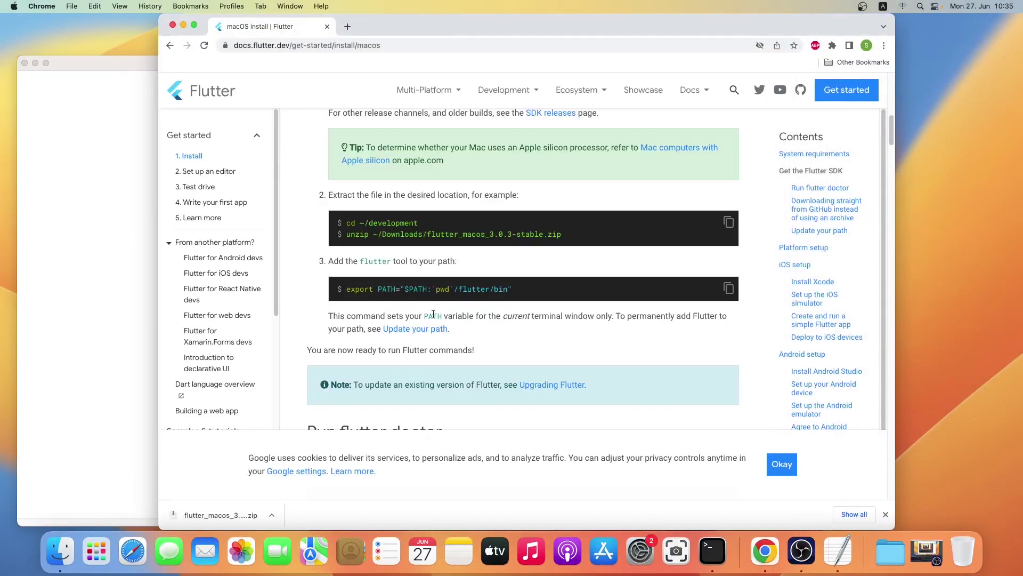
left_click(422, 331)
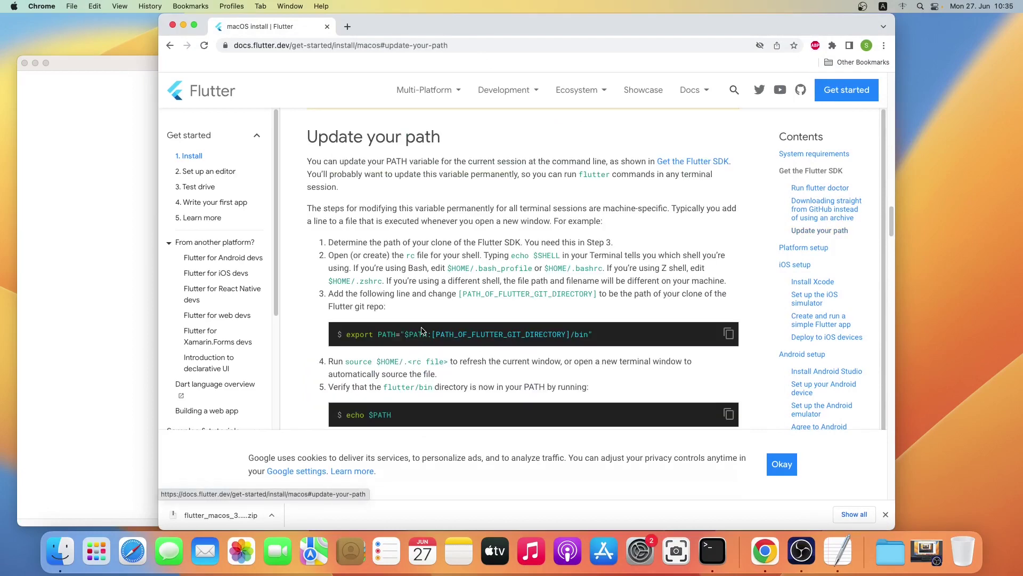
left_click_drag(346, 336, 593, 336)
left_click(728, 333)
- Paste export PATH="$PATH:[PATH_OF_FLUTTER_GIT_DIRECTORY]/bin" into the TextEdit document
left_click(123, 216)
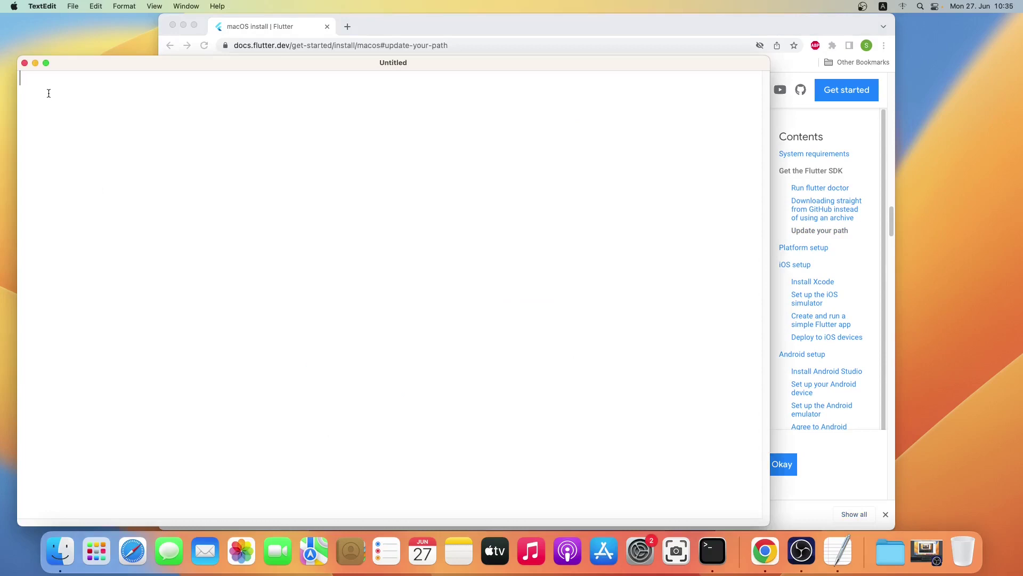
right_click(47, 76)
left_click(80, 108)
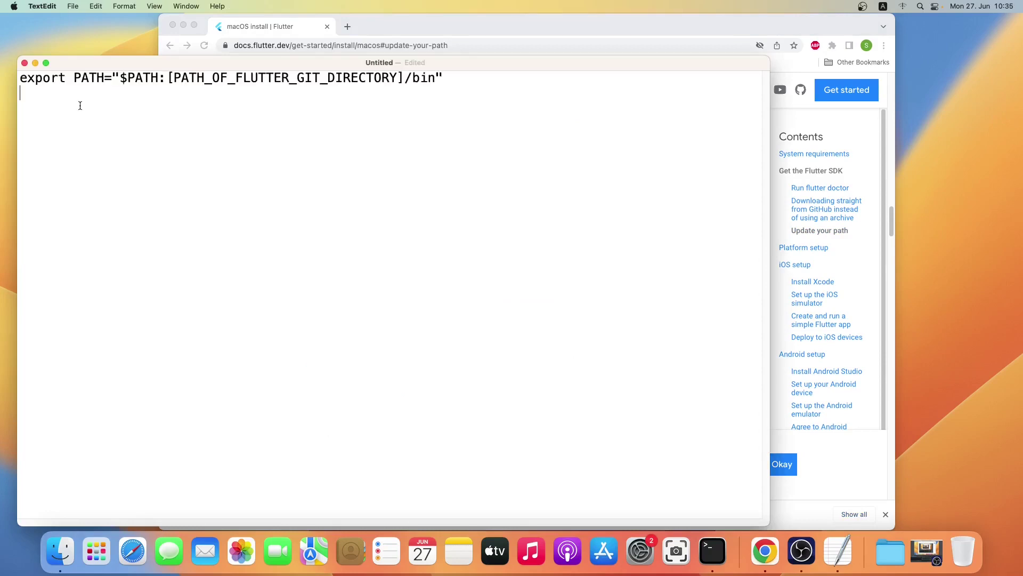
left_click(60, 552)
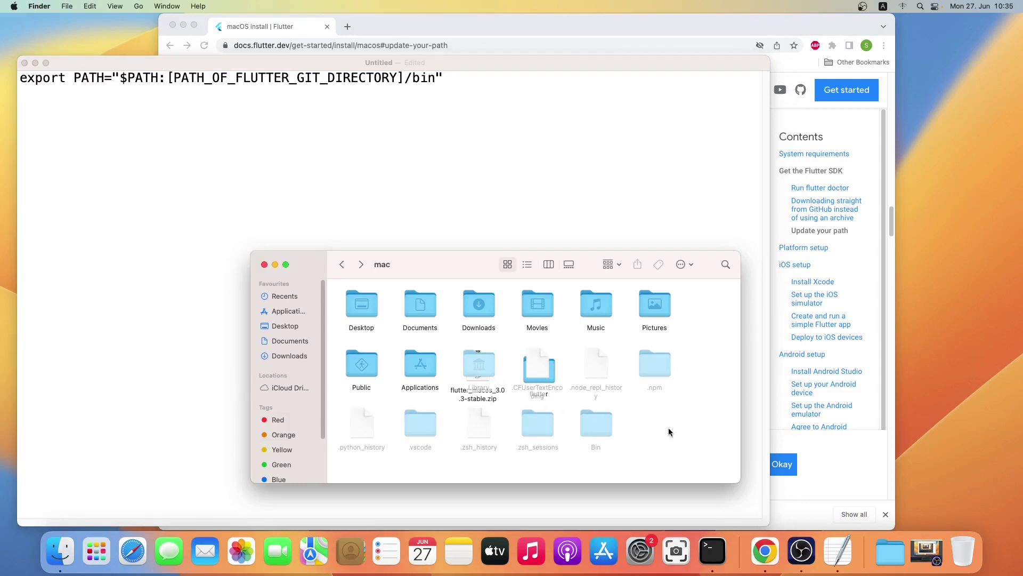
- Hide hidden files again and open the flutter folder's bin subfolder
key("super+shift+period")
double_click(549, 392)
left_click(479, 305)
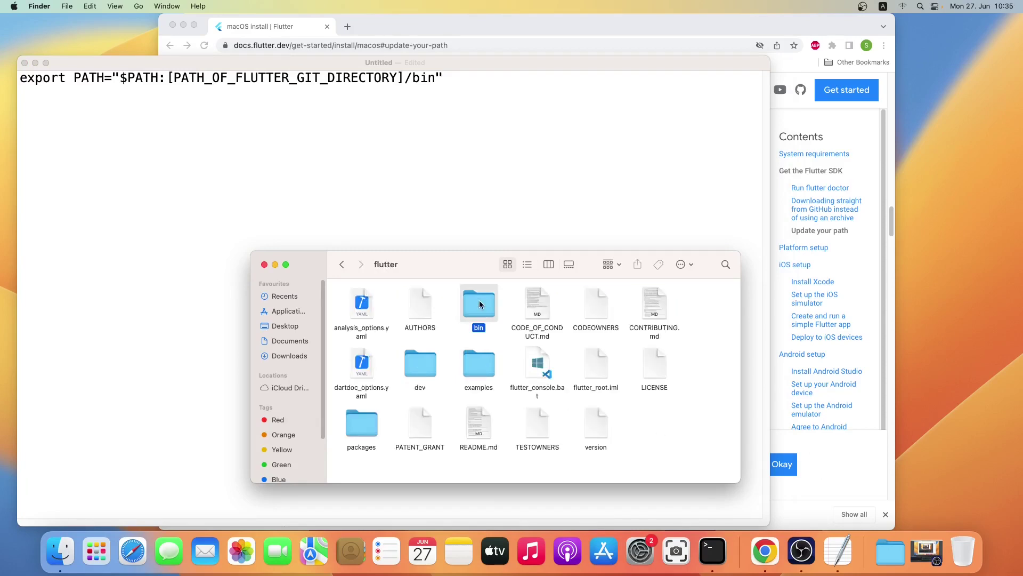
double_click(479, 304)
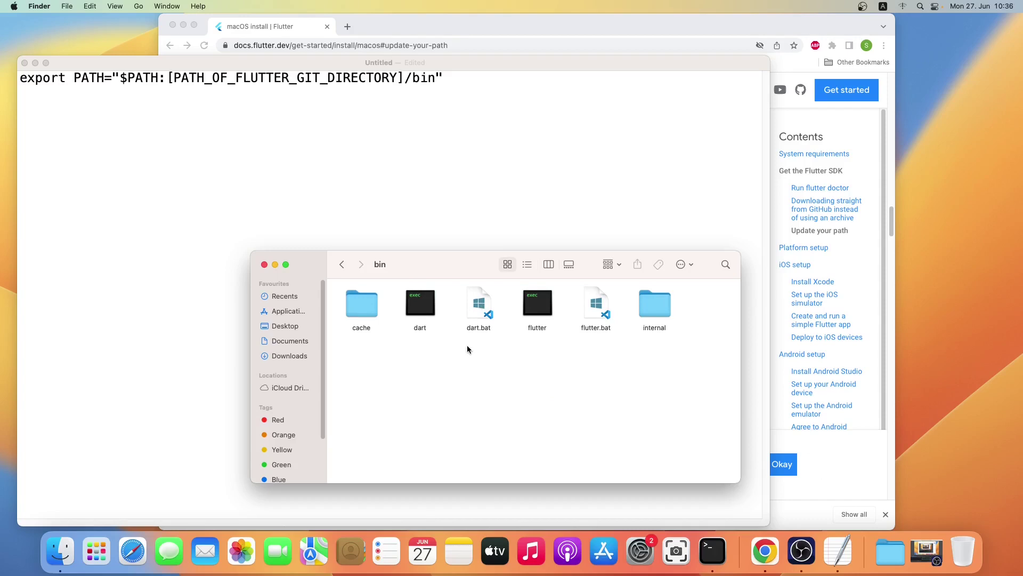
- Copy the bin folder's location from its Get Info window as a pathname
right_click(458, 359)
left_click(482, 382)
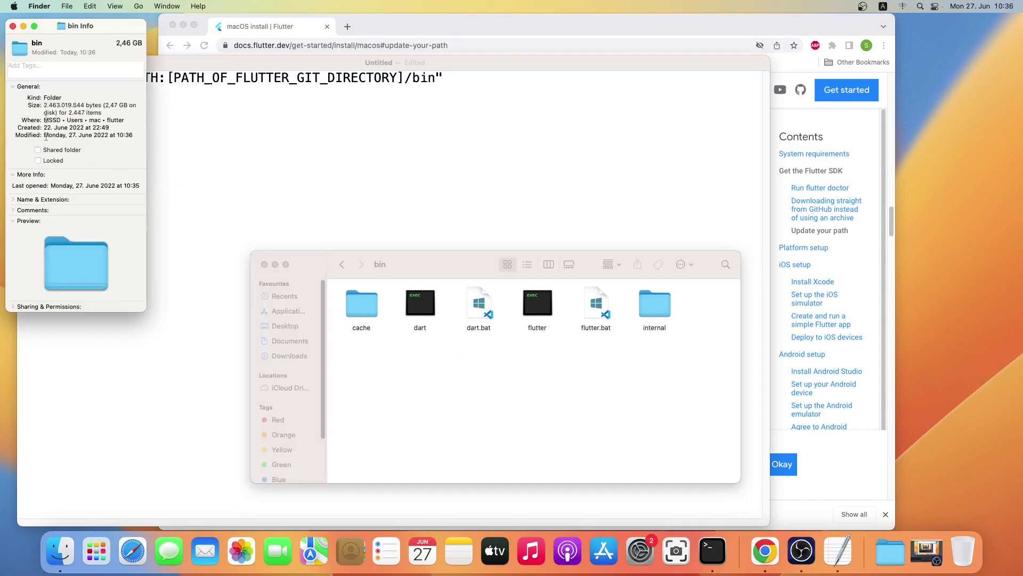
left_click_drag(45, 119, 122, 116)
right_click(110, 121)
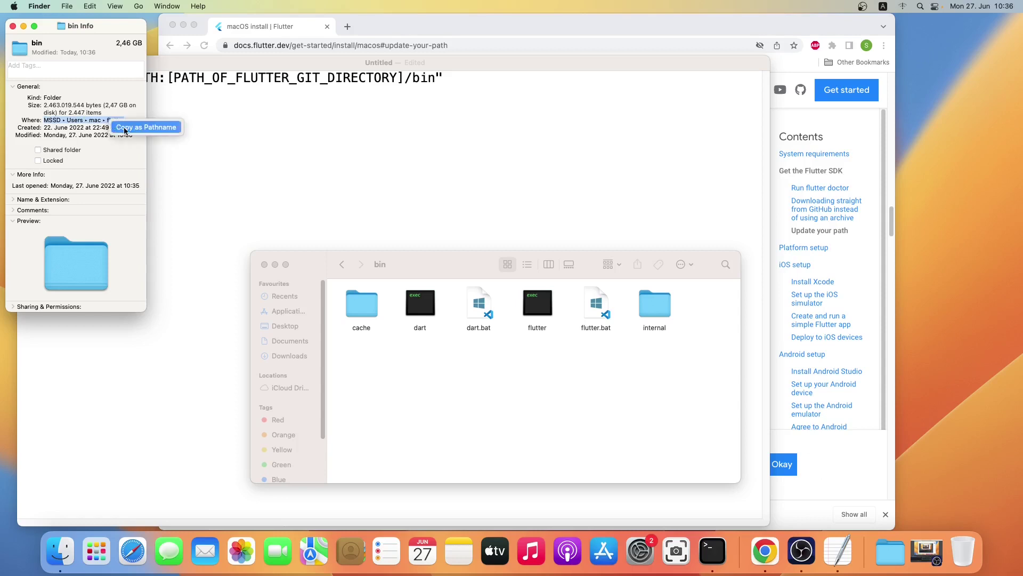
left_click(124, 128)
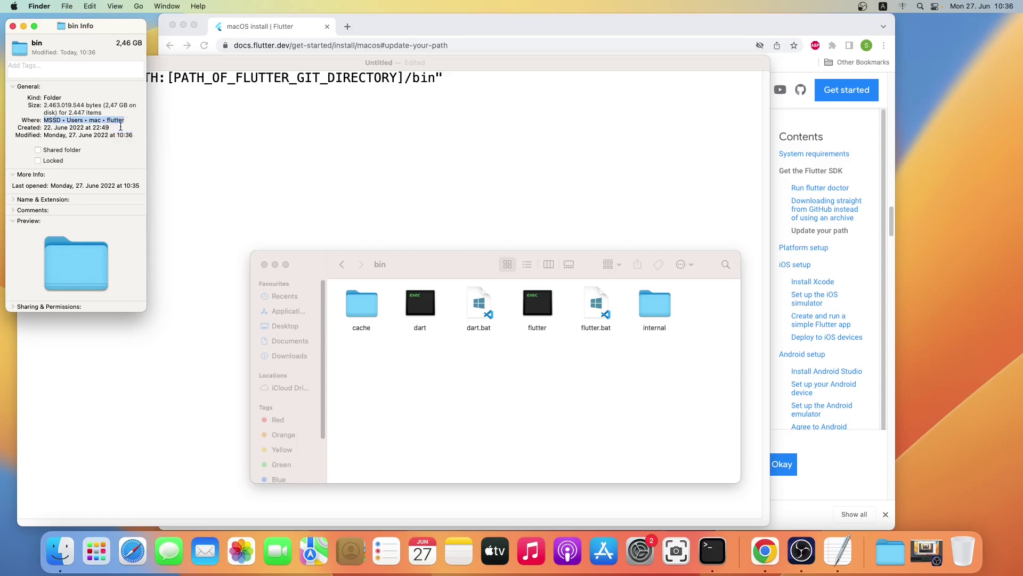
left_click(13, 26)
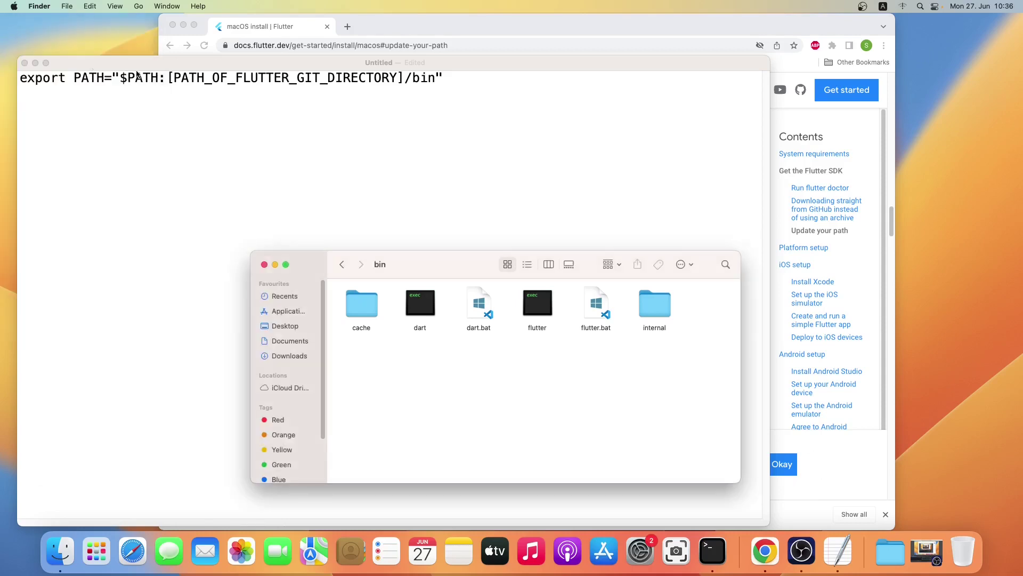
left_click(270, 114)
- Replace the placeholder so the line reads export PATH="$PATH:/Users/mac/flutter/bin"
left_click_drag(166, 76, 402, 76)
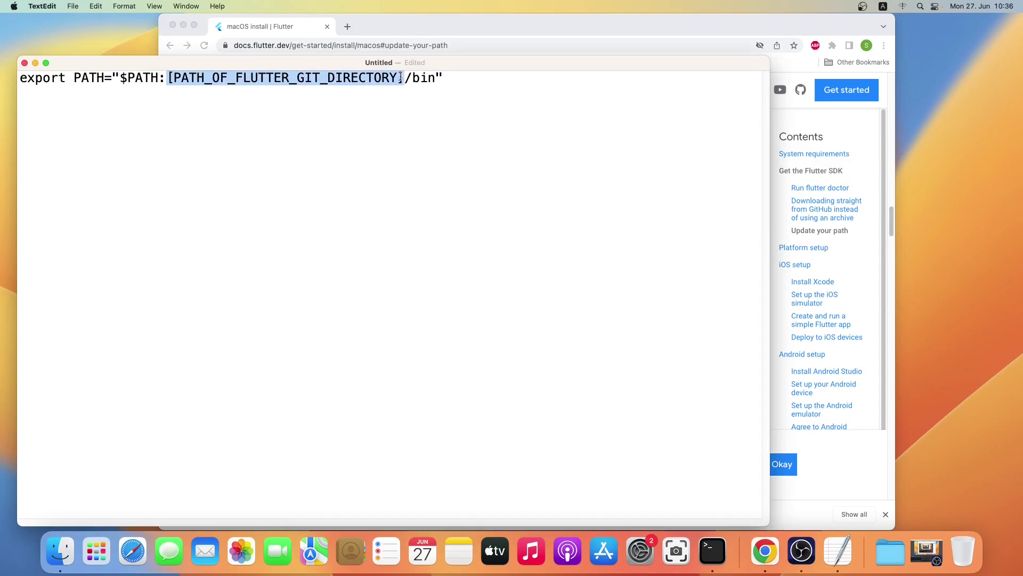
right_click(356, 77)
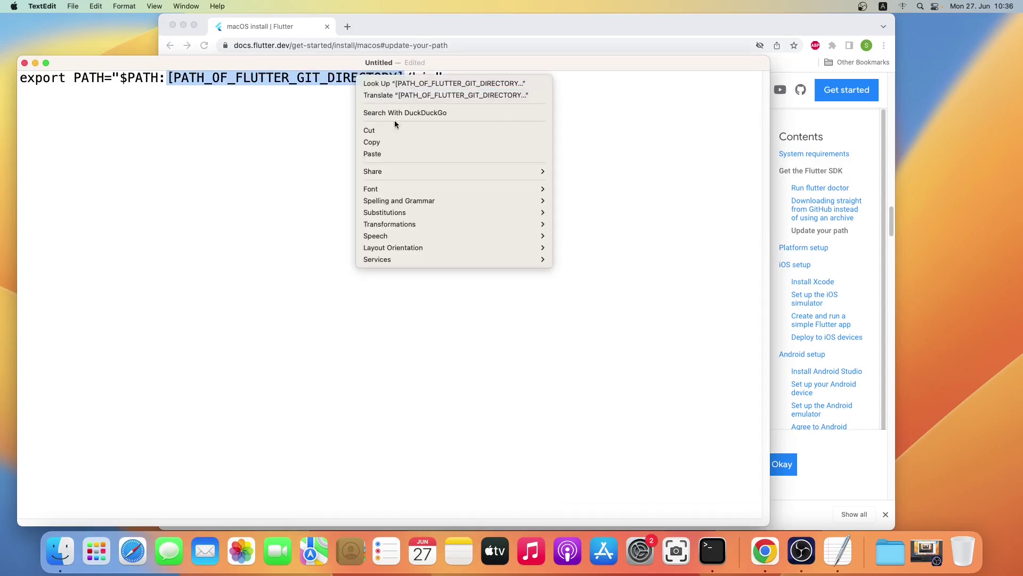
left_click(405, 153)
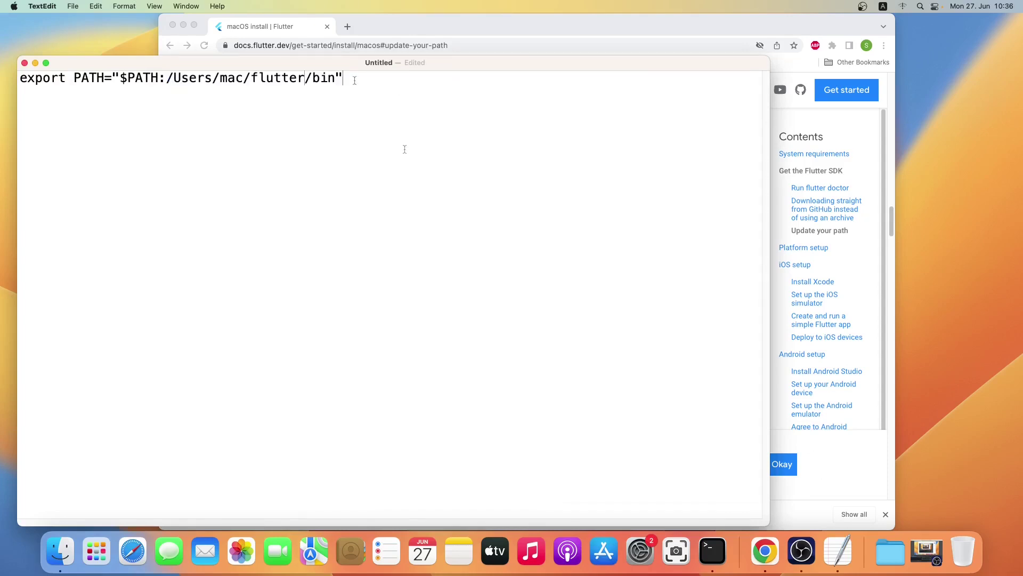
- Save the document as .zshrc in the mac home folder, without a .txt extension
left_click(24, 63)
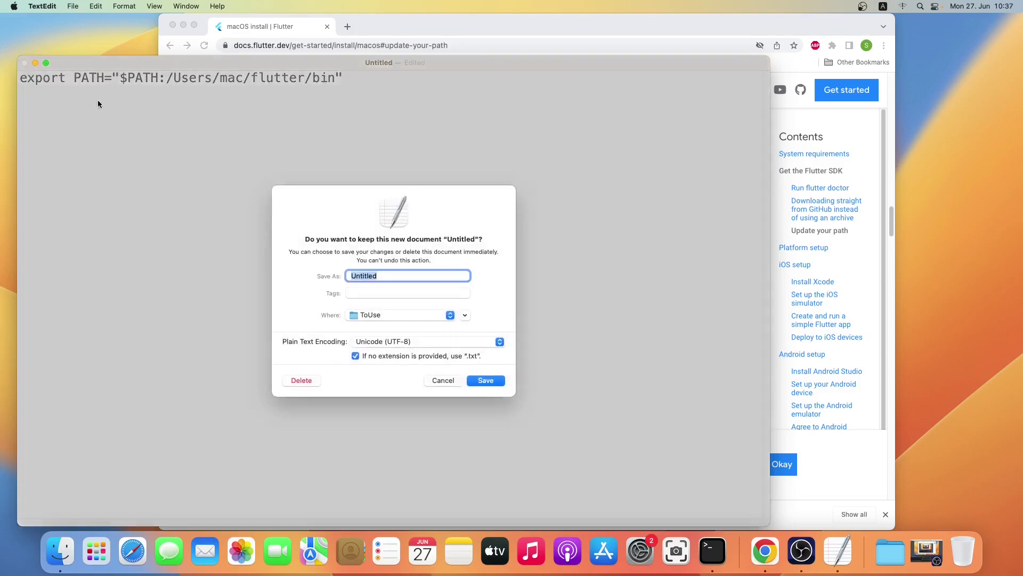
type(".zshrc")
left_click(451, 316)
left_click(376, 329)
left_click(355, 356)
left_click(486, 380)
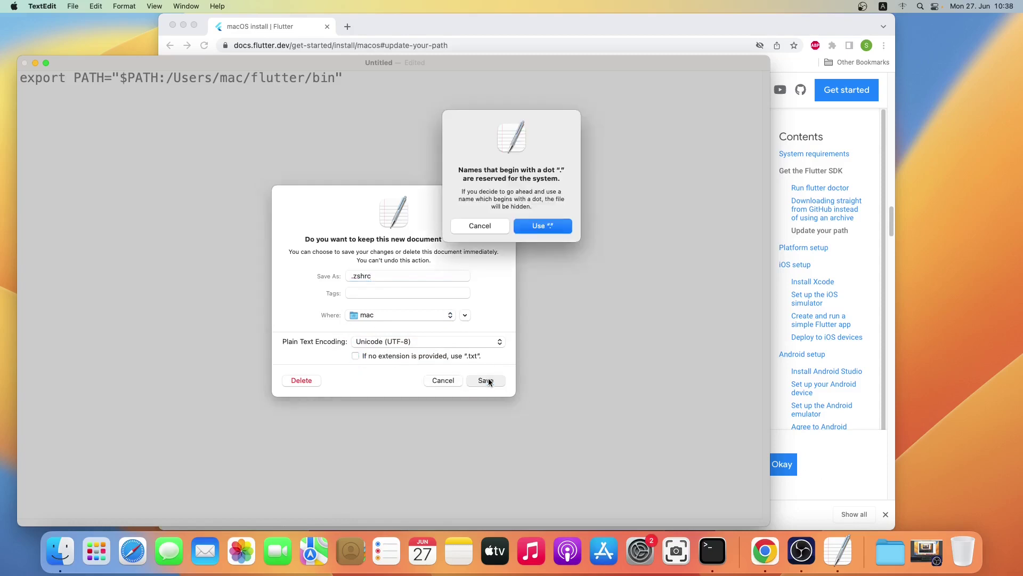
left_click(543, 226)
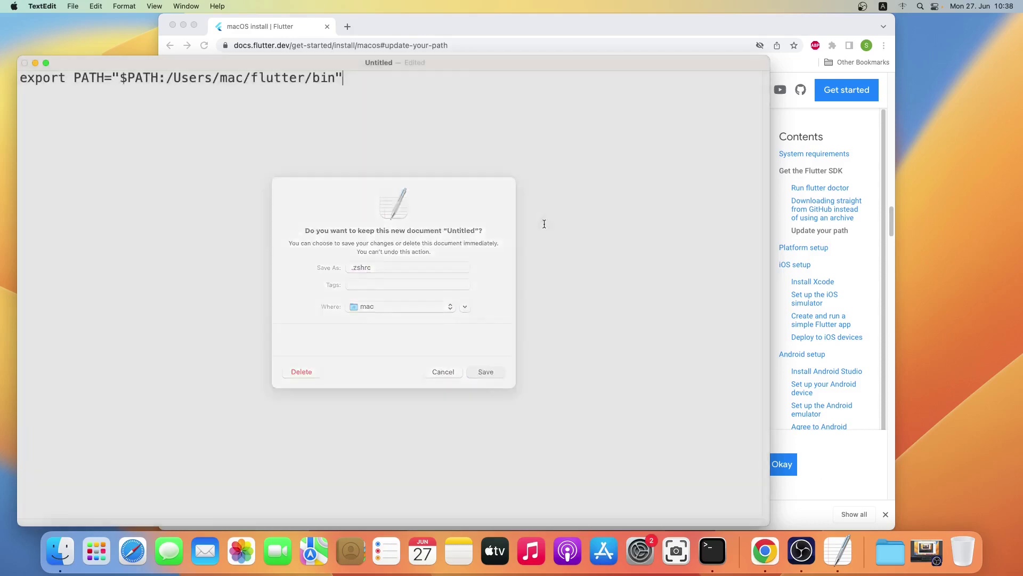
- Back in the mac home folder, briefly show hidden files to confirm .zshrc, then open a new Terminal window
left_click(450, 366)
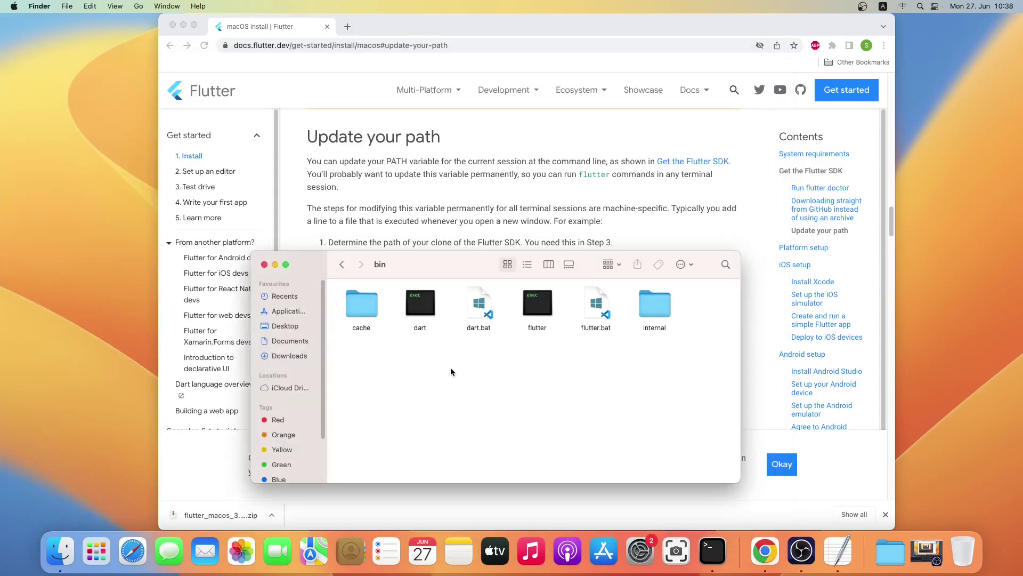
left_click(341, 267)
left_click(341, 266)
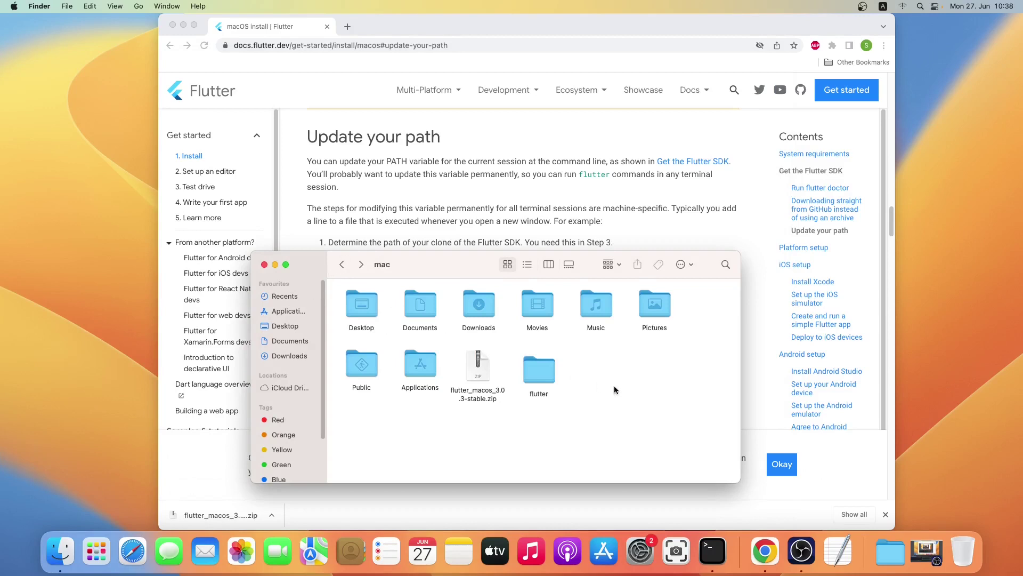
key("super+shift+period")
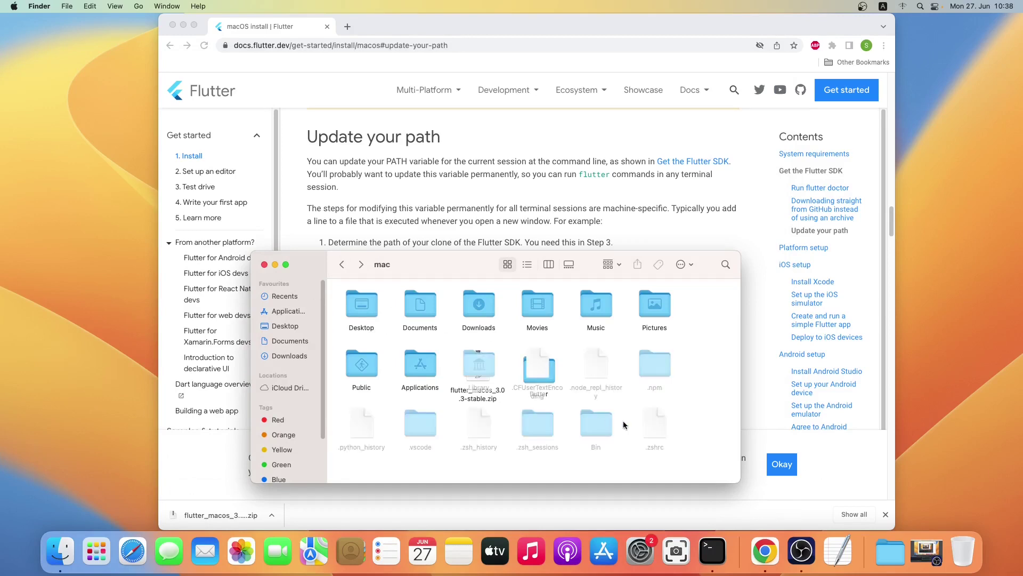
key("super+shift+period")
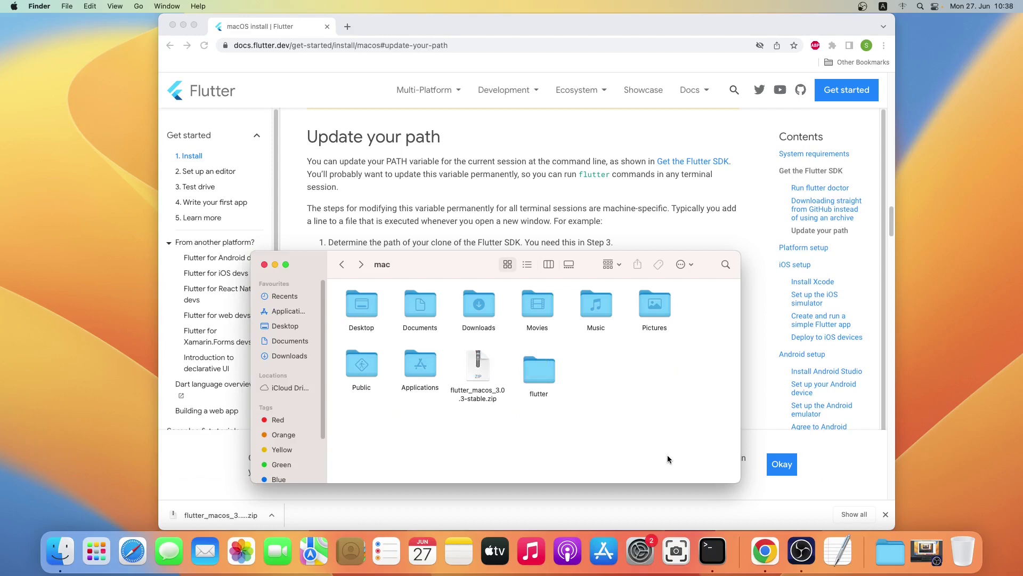
left_click(705, 543)
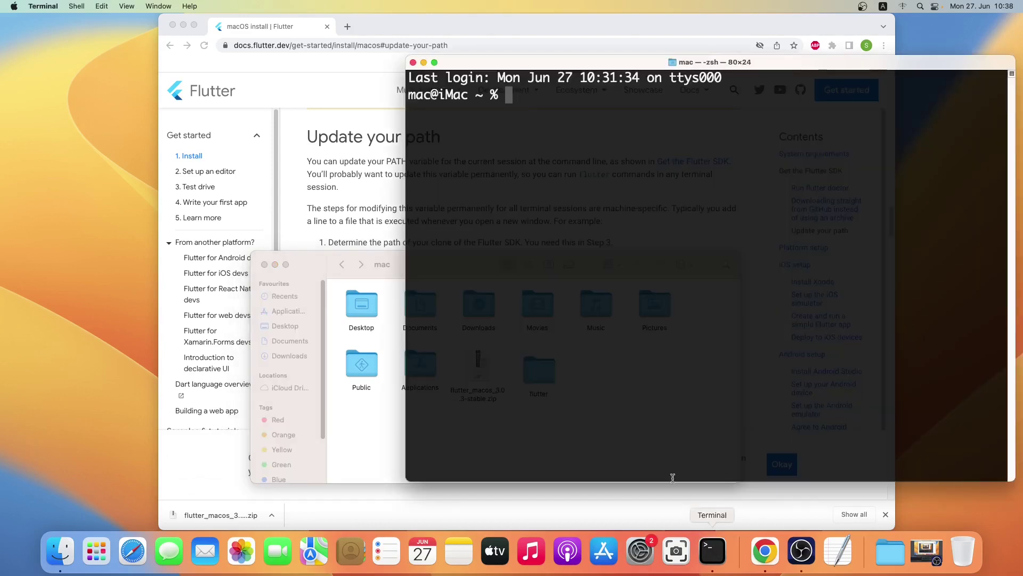
- Run flutter once to confirm it is recognised, clear the output, close Terminal and return to Chrome
type("flutter")
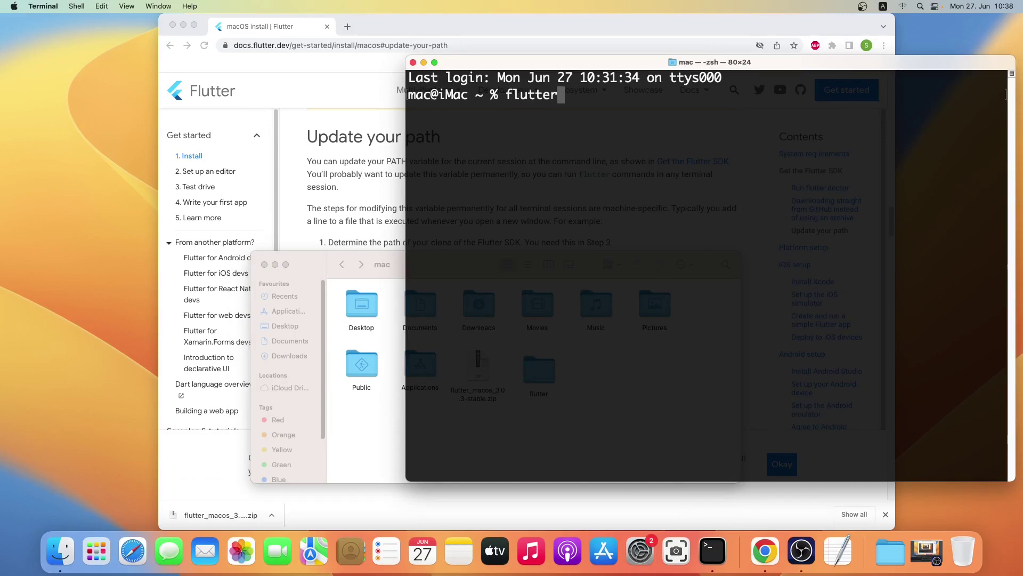
key("Return")
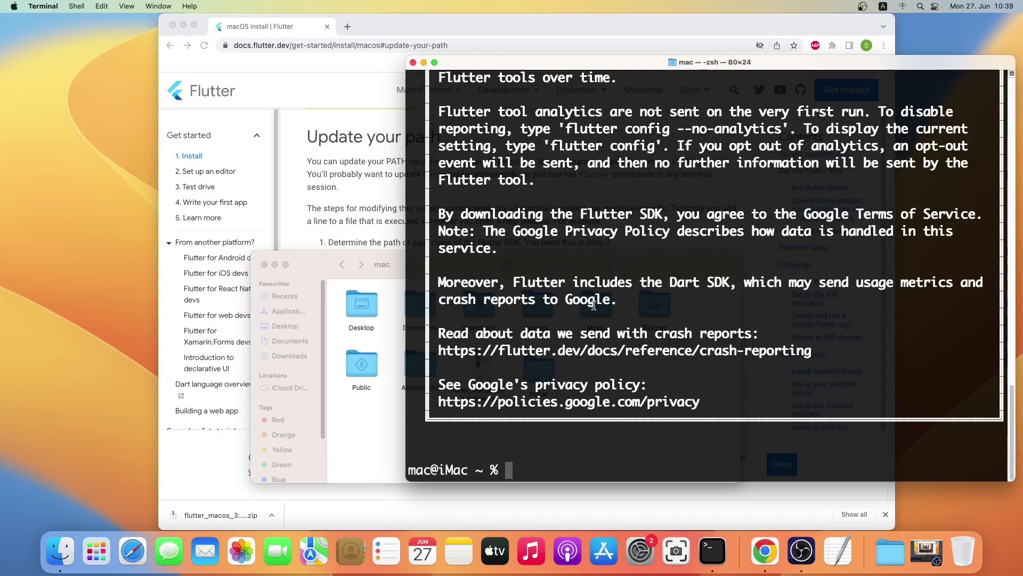
type("clear")
key("Return")
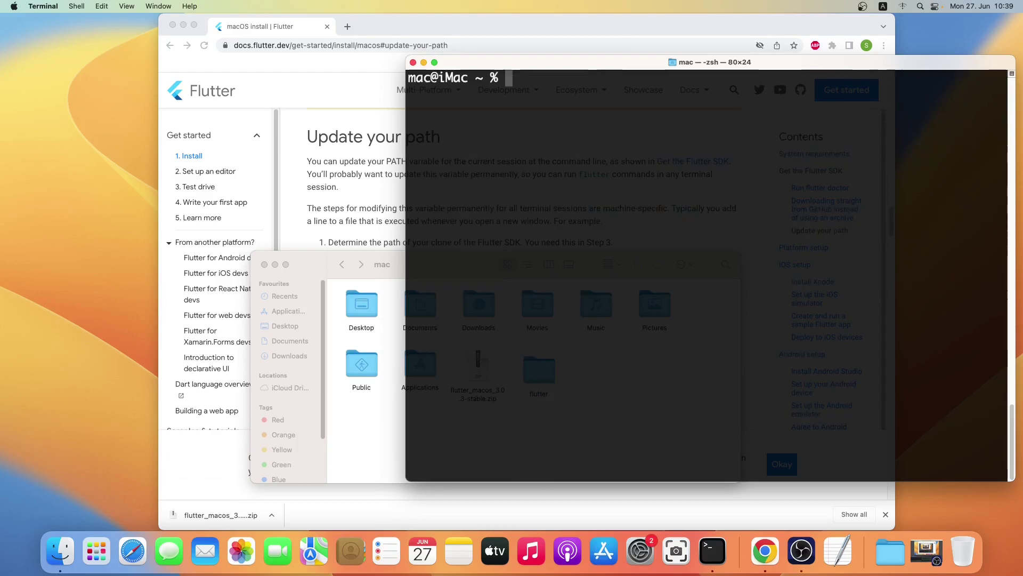
left_click(413, 62)
left_click(421, 170)
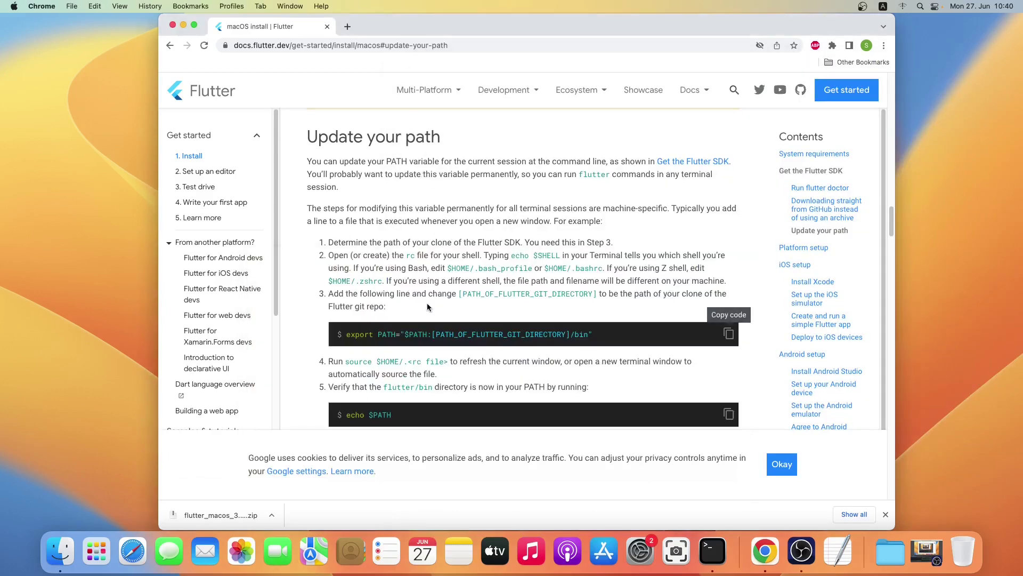
- Copy the first sudo xcode-select --switch command from the iOS setup's Install Xcode step
scroll(427, 308, "down", 8)
scroll(428, 308, "down", 2)
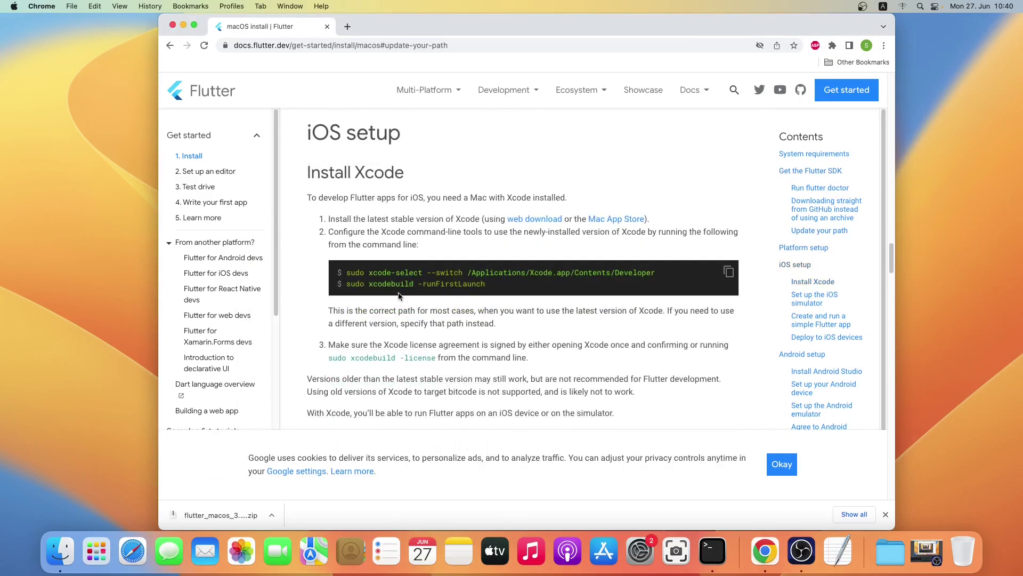
left_click_drag(345, 273, 673, 274)
right_click(616, 277)
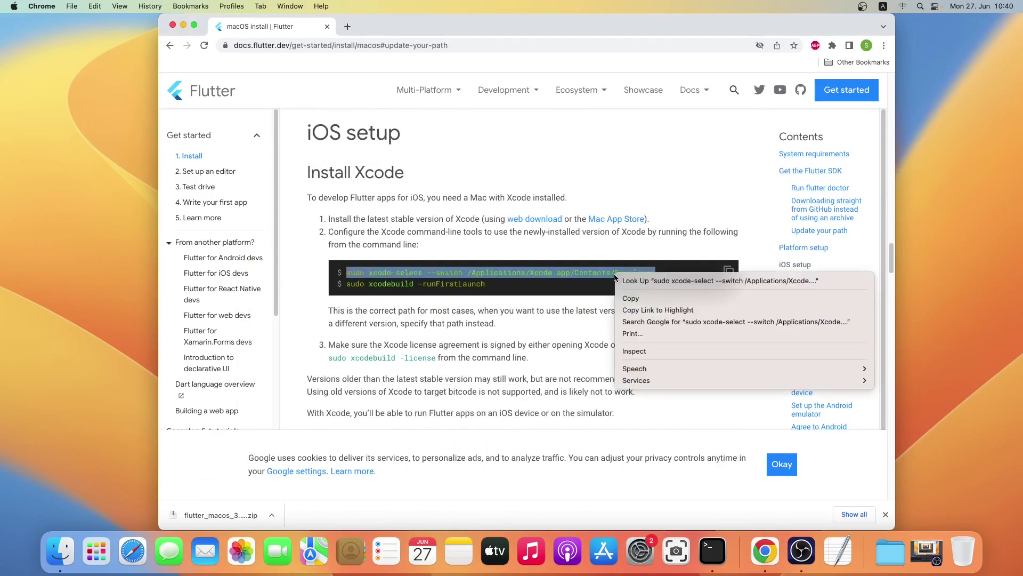
left_click(638, 298)
- Run sudo xcode-select --switch /Applications/Xcode.app/Contents/Developer with the admin password, then clear and close Terminal
left_click(711, 555)
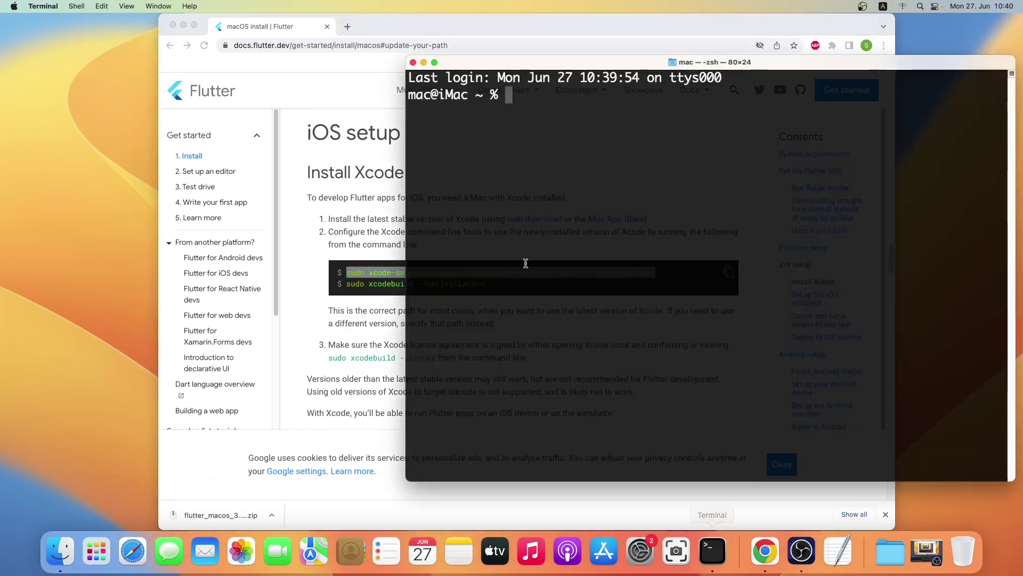
right_click(529, 97)
left_click(547, 116)
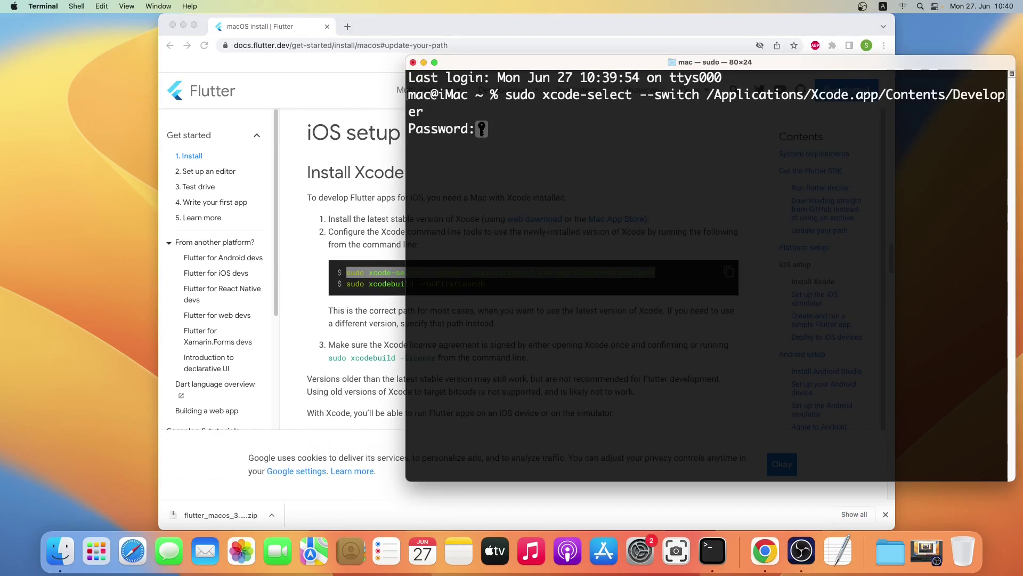
key("Return")
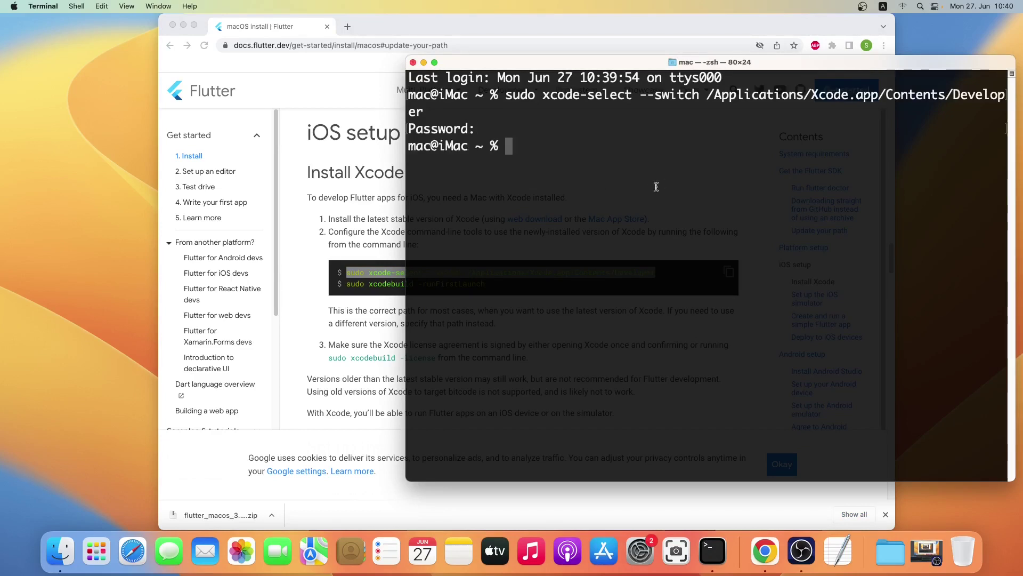
key("super+k")
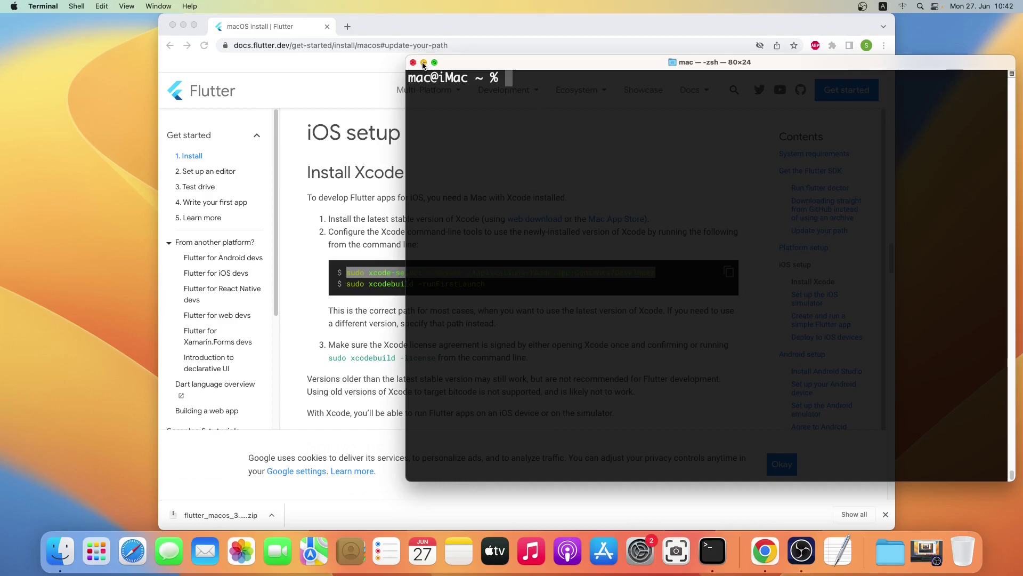
left_click(414, 63)
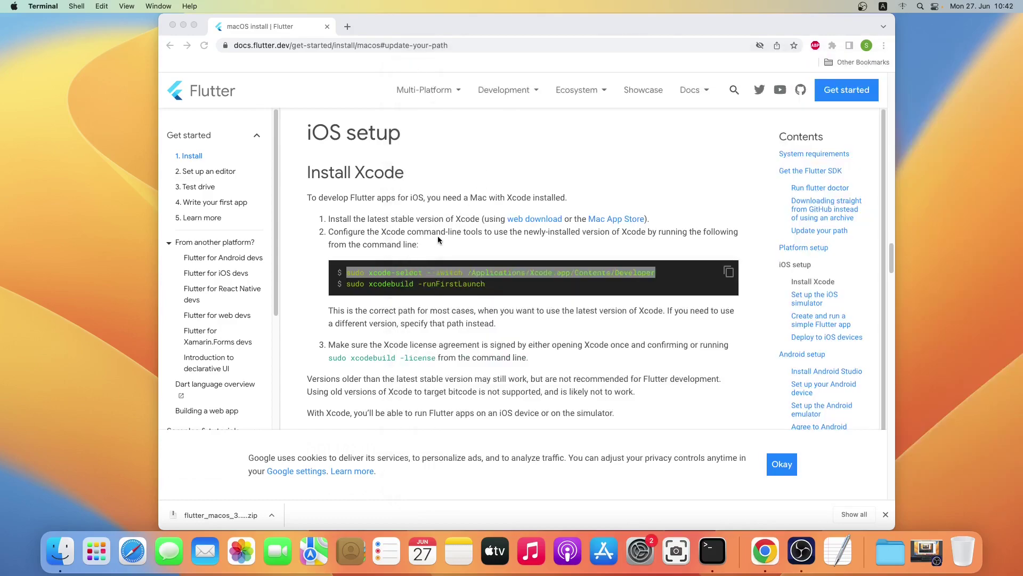
- Launch Xcode from Launchpad, agree to its license, and enter the admin password to install components
left_click(97, 550)
scroll(277, 118, "down", 2)
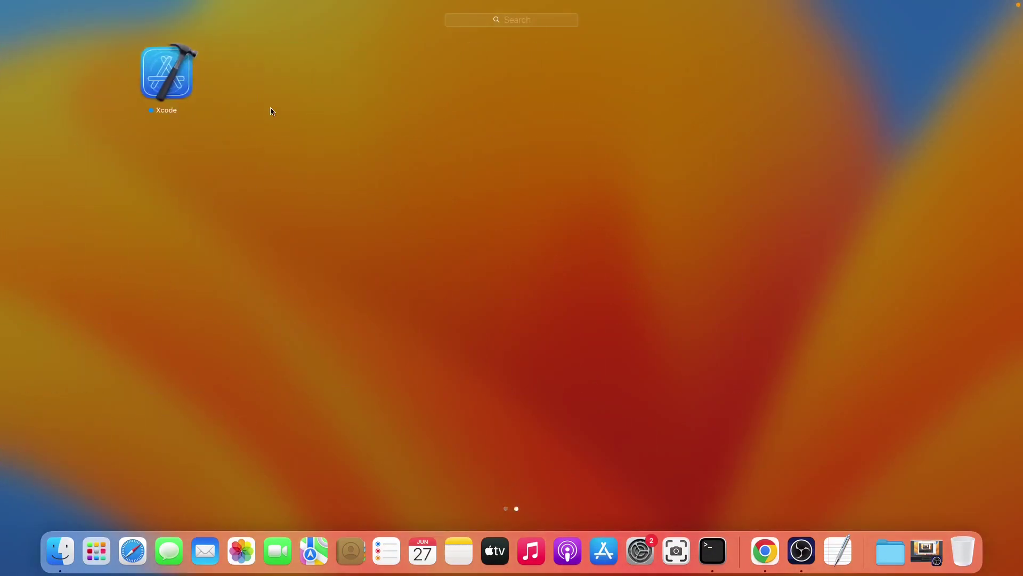
left_click(166, 73)
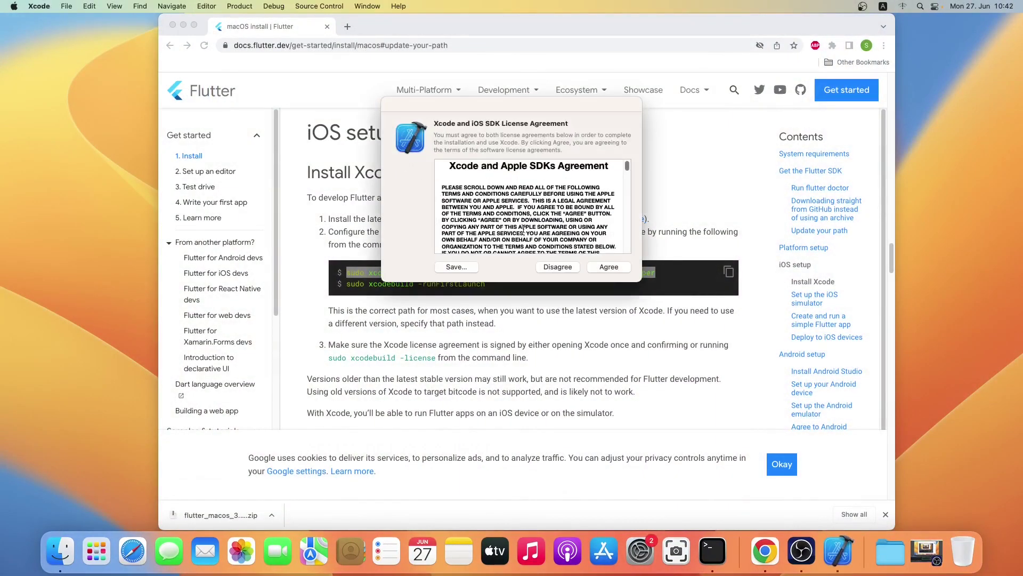
scroll(534, 206, "down", 10)
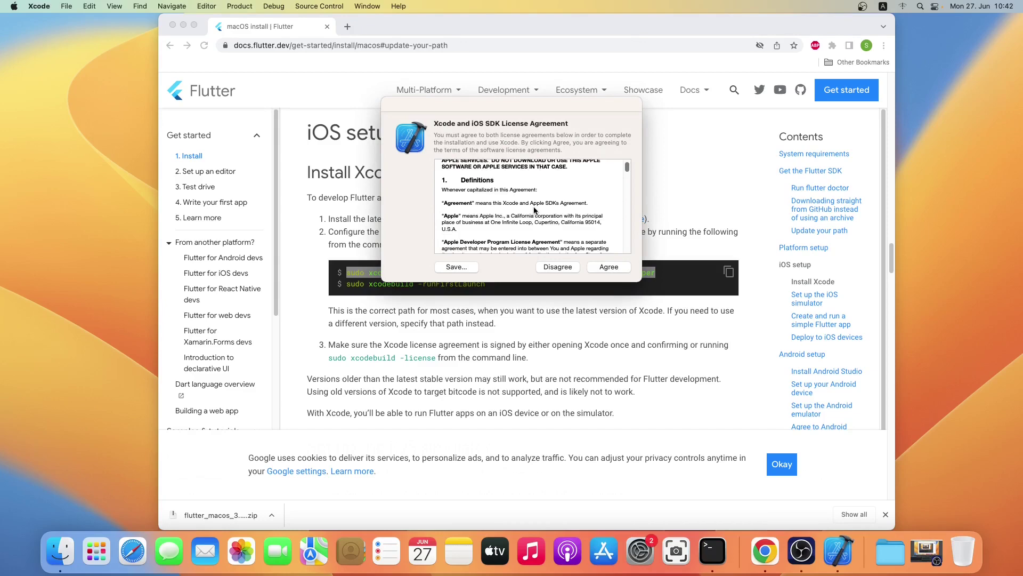
scroll(535, 207, "down", 5)
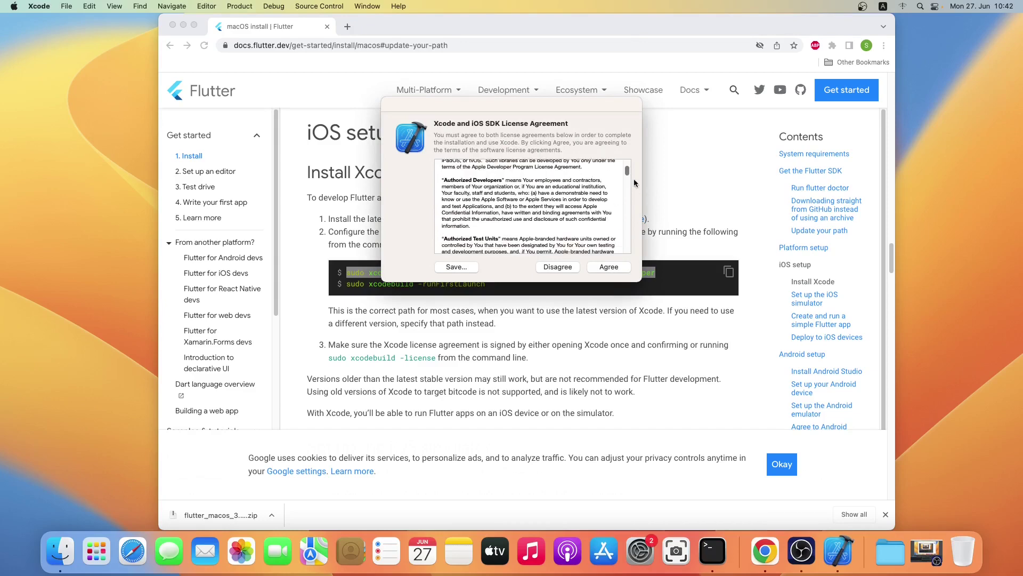
left_click_drag(628, 172, 628, 248)
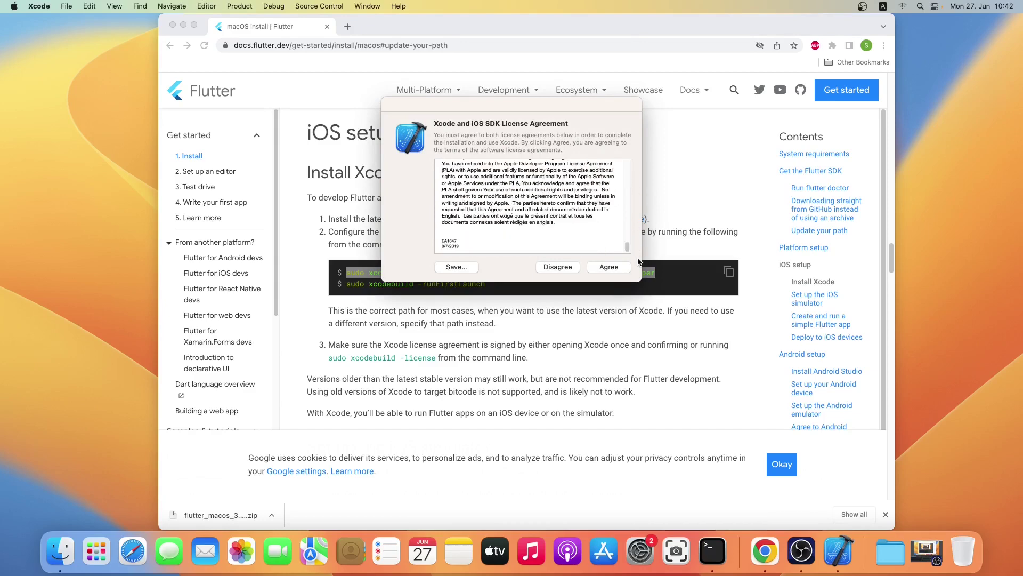
left_click(608, 267)
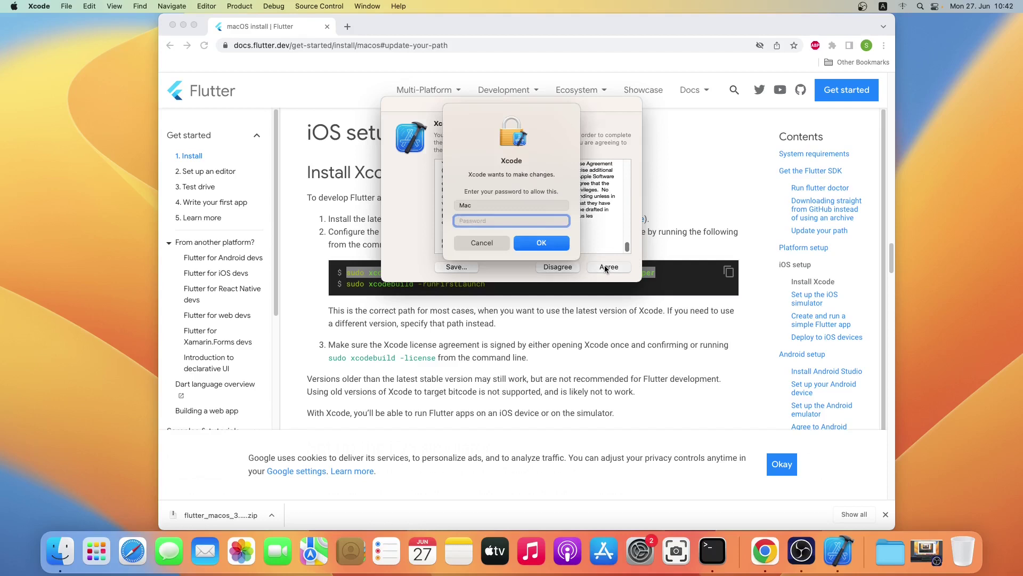
type("••••")
left_click(554, 246)
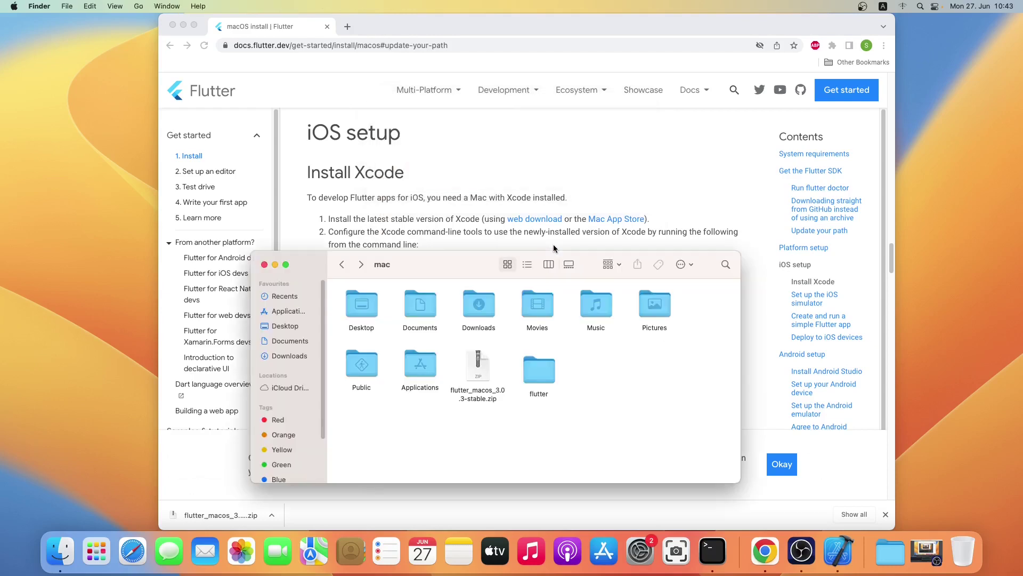
- Run flutter doctor in a new Terminal window; it reports issues in 3 categories
left_click(712, 551)
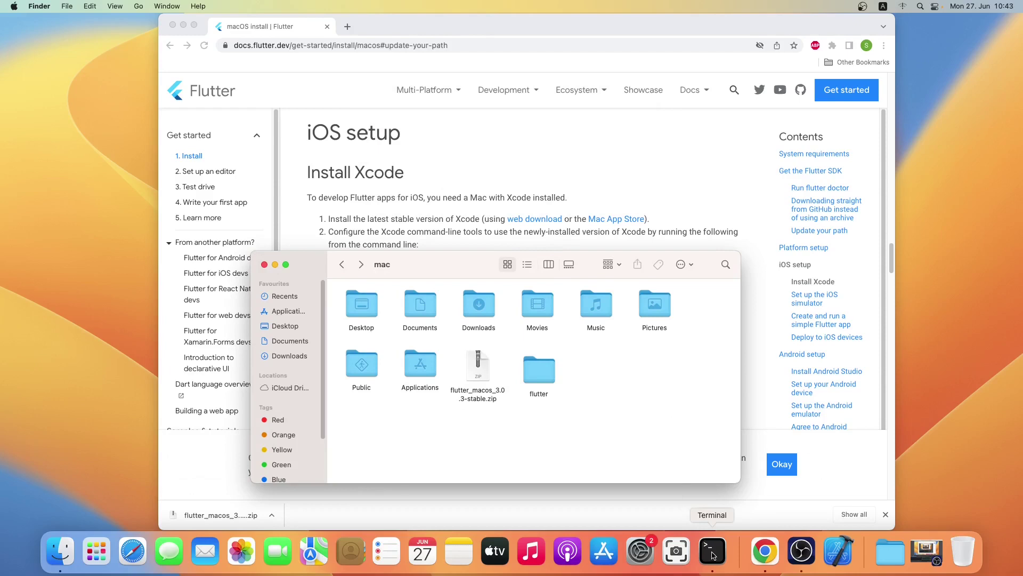
type("flu")
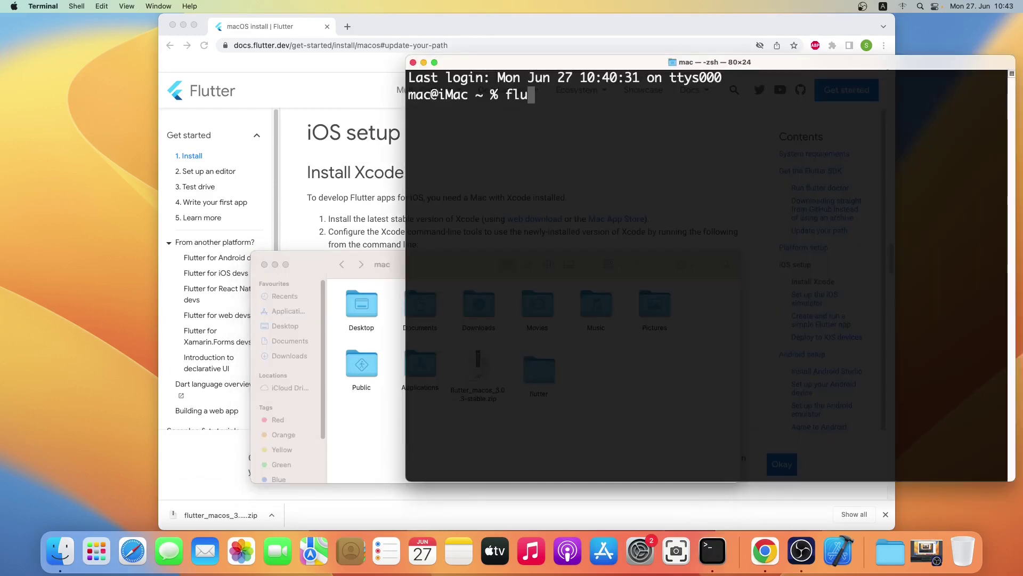
type("tter doctor")
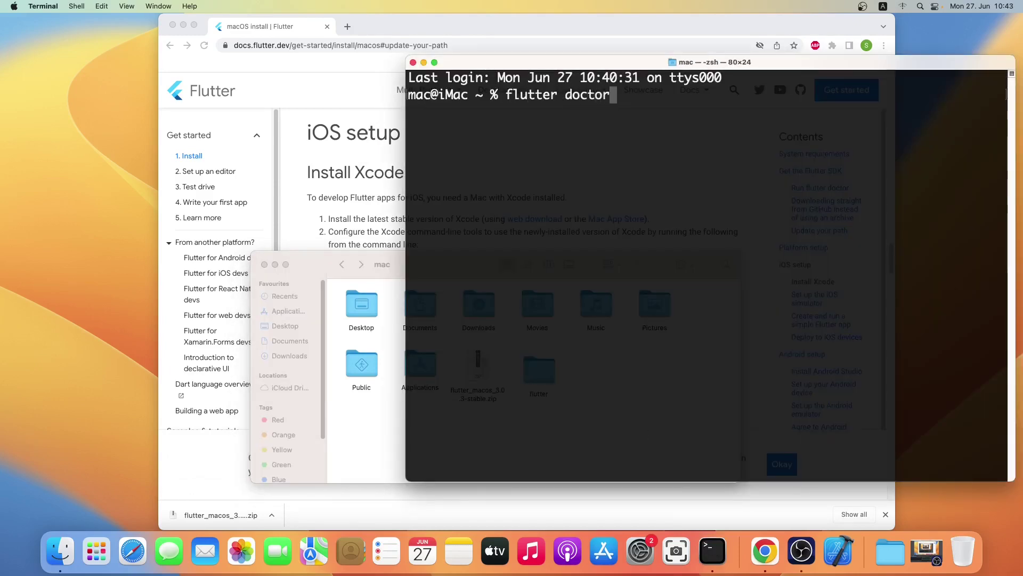
key("Return")
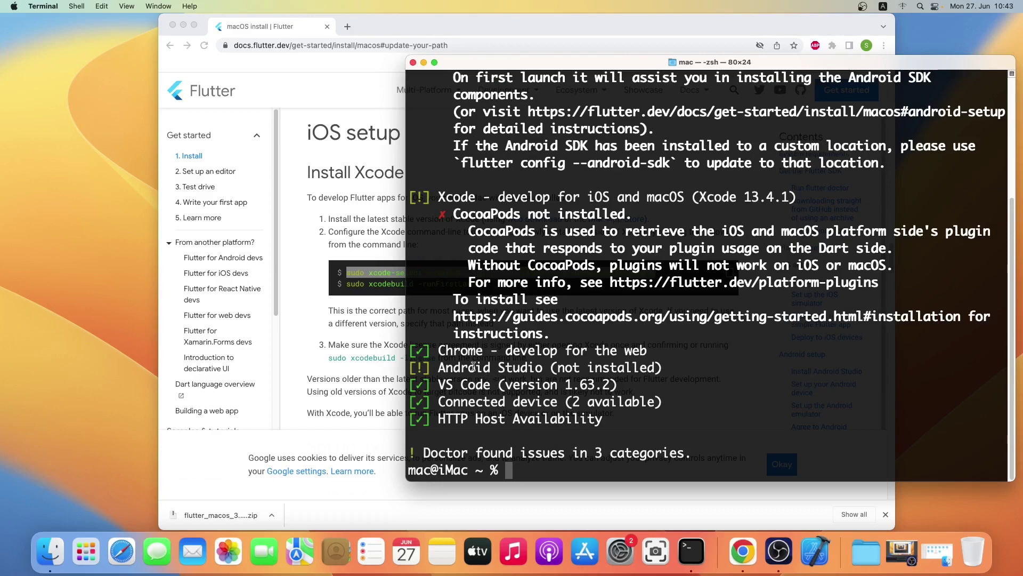
- Scroll the Flutter docs in Chrome to the Deploy to iOS devices CocoaPods step
left_click(345, 333)
scroll(374, 367, "down", 10)
scroll(381, 373, "up", 2)
scroll(381, 373, "down", 7)
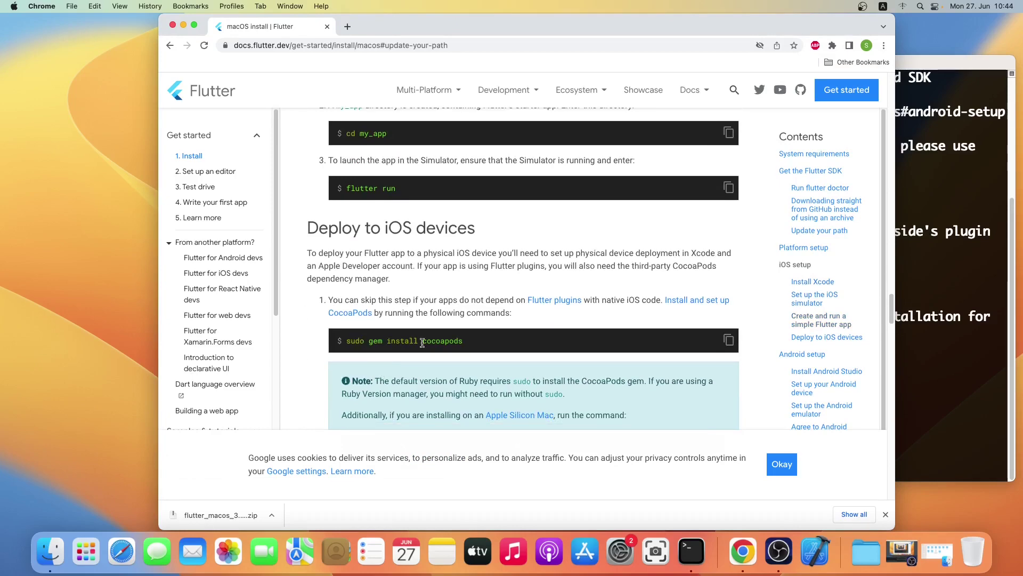
- Copy and run sudo gem install cocoapods in Terminal, entering the admin password
left_click(729, 340)
left_click(938, 388)
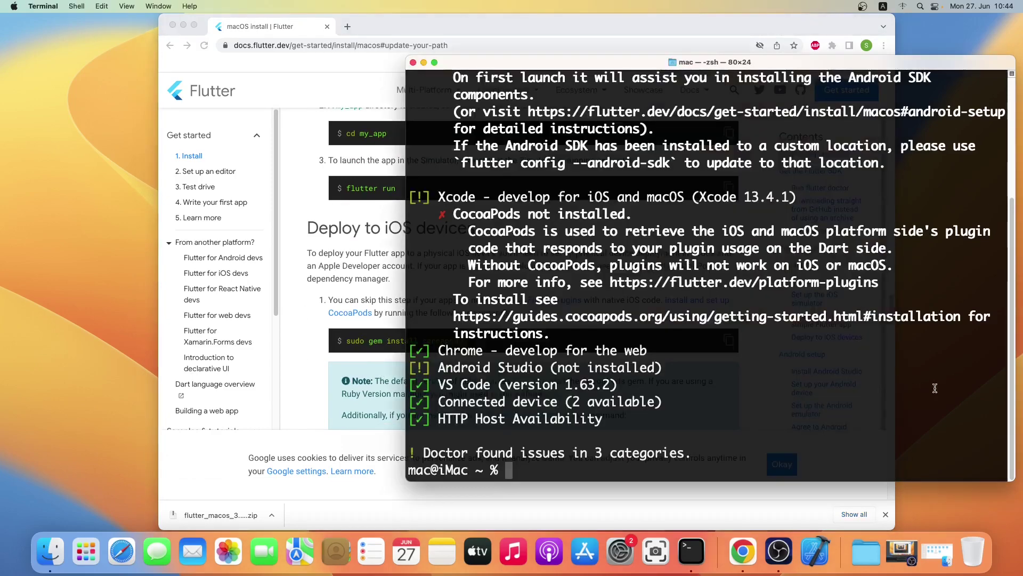
right_click(530, 468)
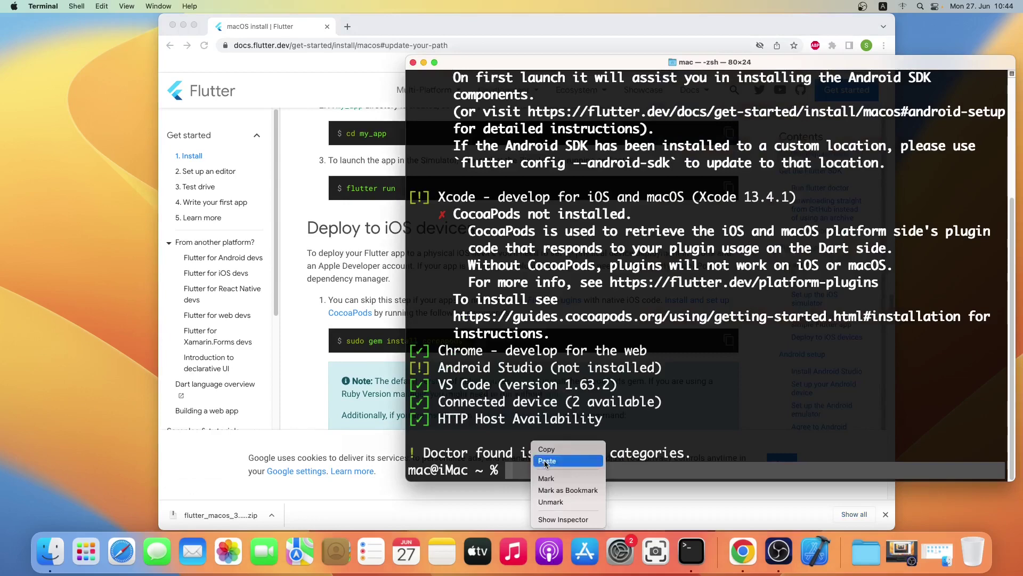
left_click(565, 457)
key("Return")
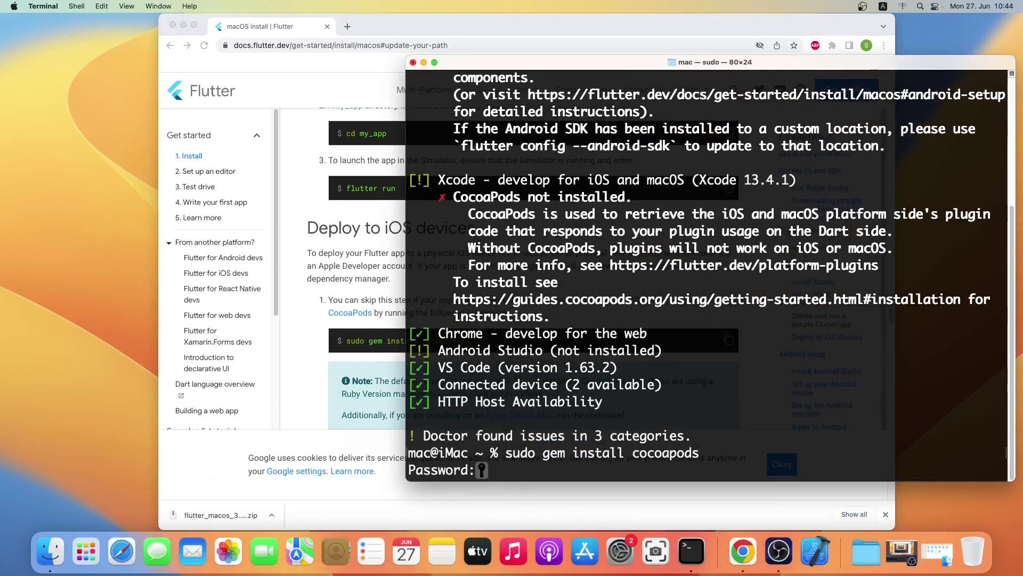
key("Return")
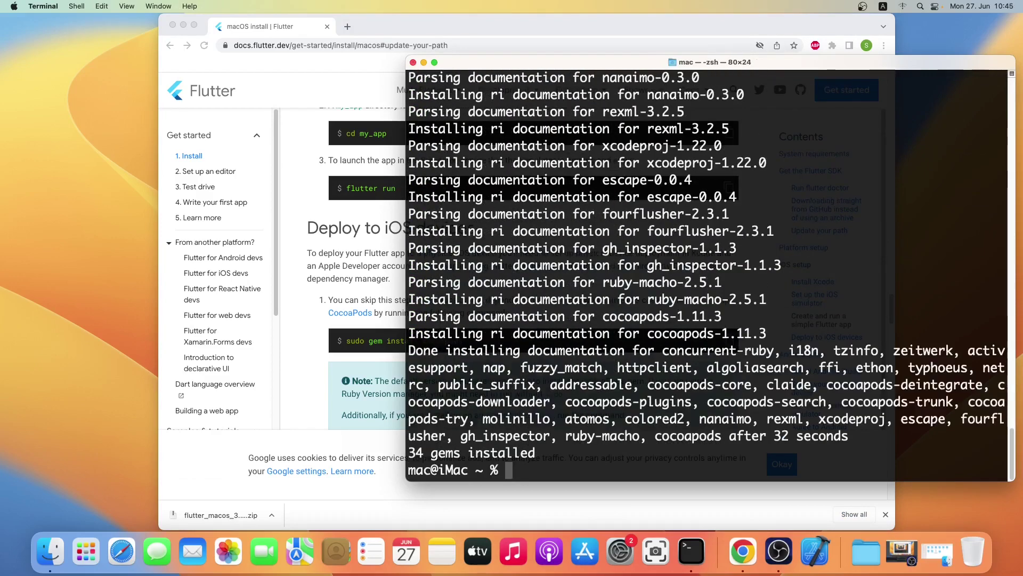
- Clear the install output and rerun flutter doctor, highlighting the Android Studio not installed line
type("clear")
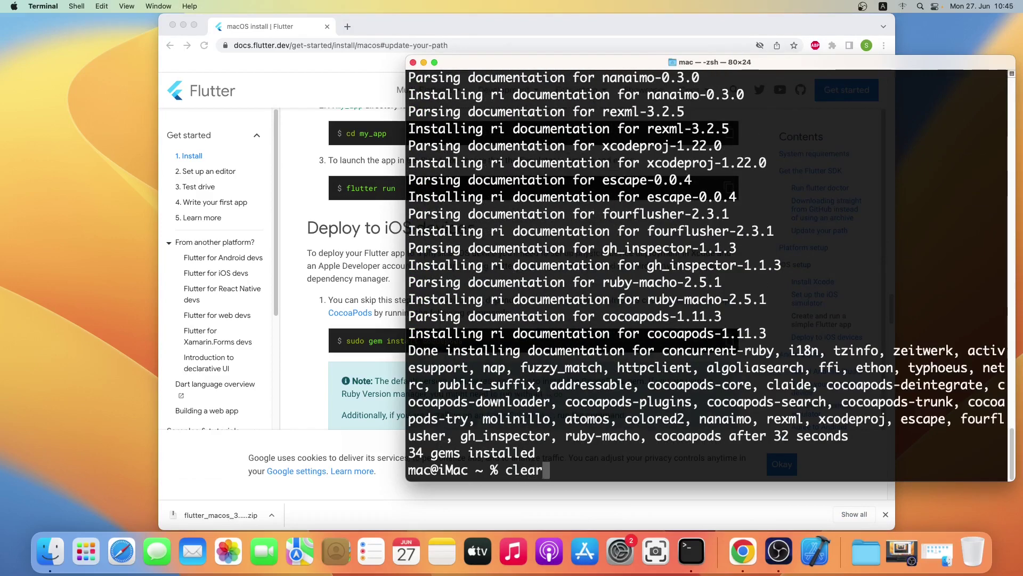
key("Return")
key("Up")
key("Up")
key("Up")
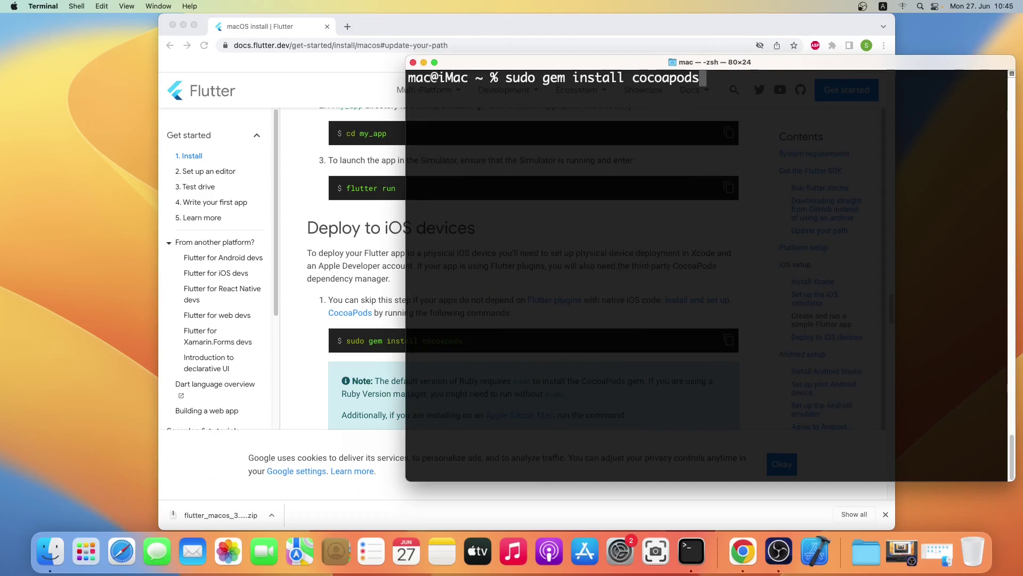
key("Return")
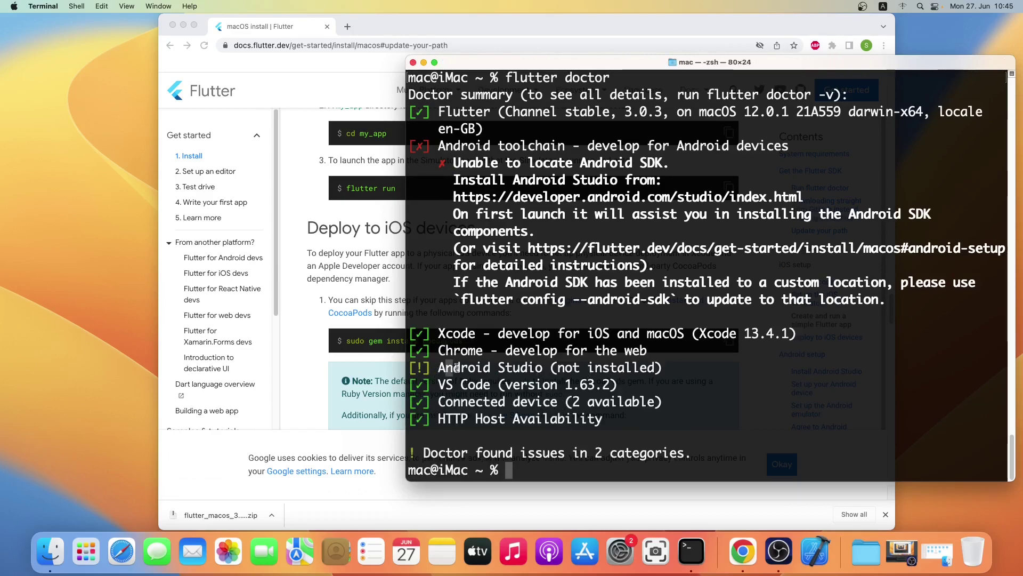
left_click_drag(441, 368, 579, 367)
- Open the Flutter docs' Android Studio link in a new tab and switch to it
left_click(340, 293)
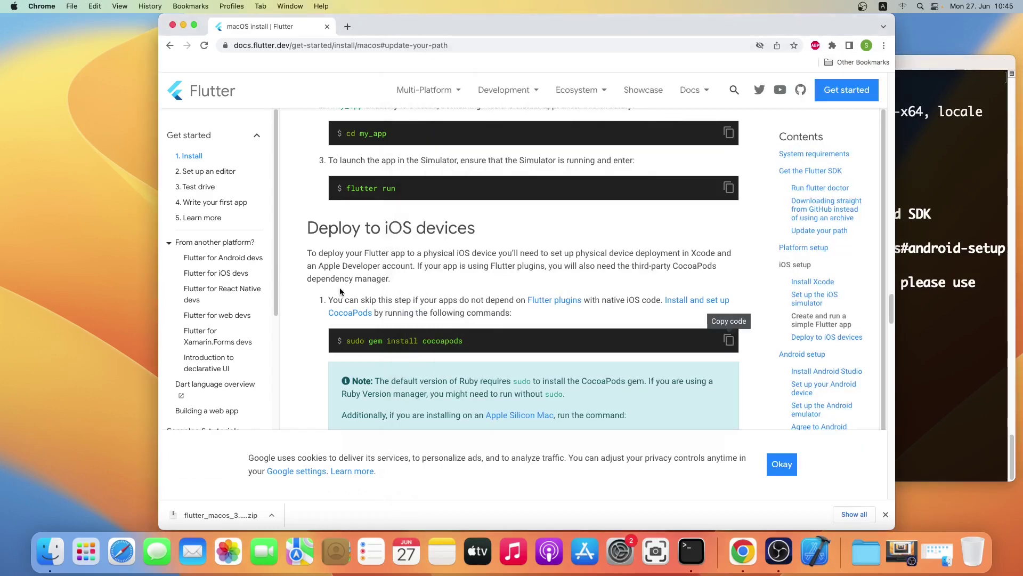
scroll(485, 284, "down", 5)
scroll(484, 286, "down", 10)
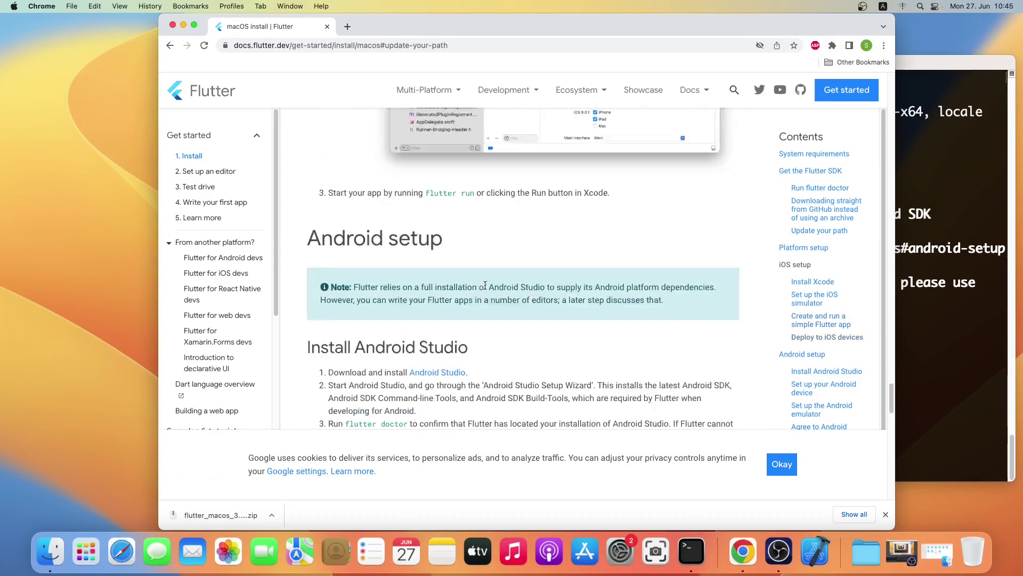
right_click(435, 283)
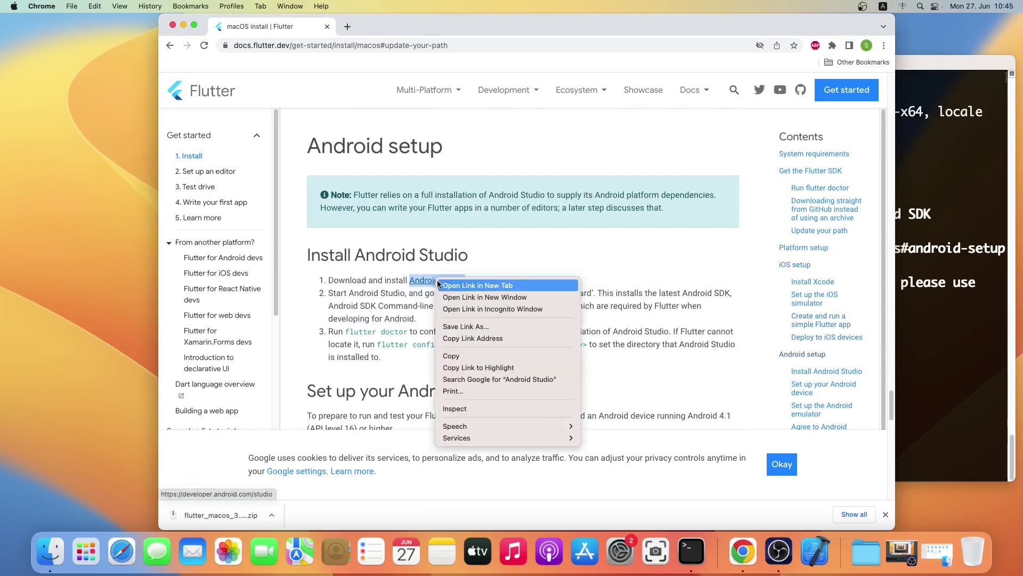
left_click(469, 289)
left_click(377, 27)
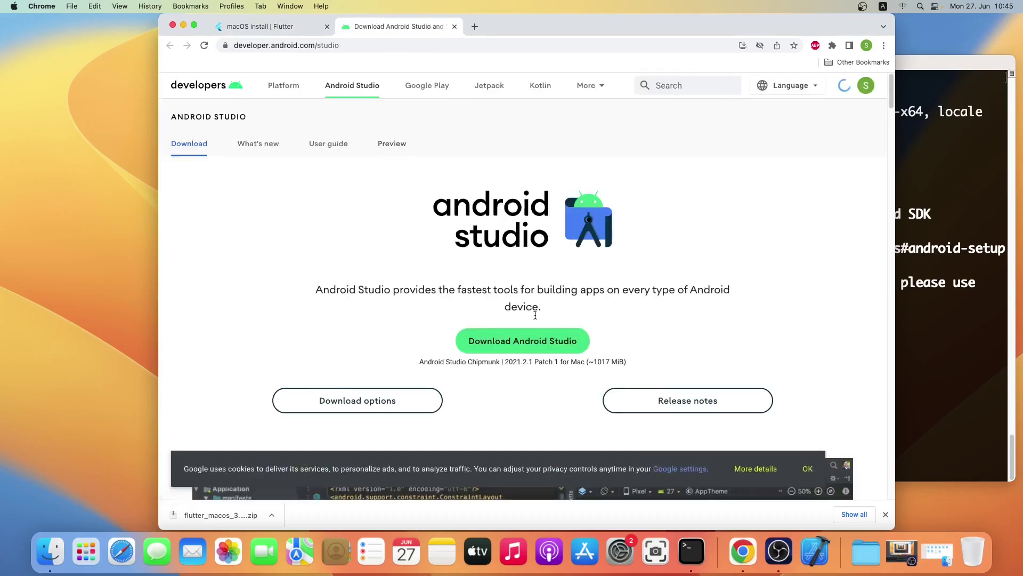
- Agree to the download terms and download the Mac with Intel chip installer
left_click(507, 341)
scroll(506, 342, "down", 20)
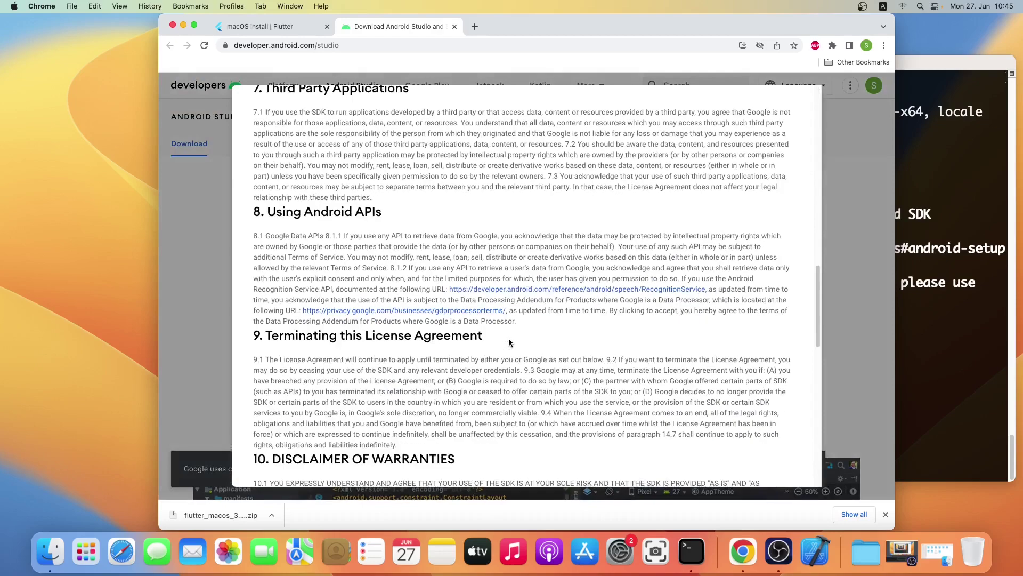
left_click(258, 330)
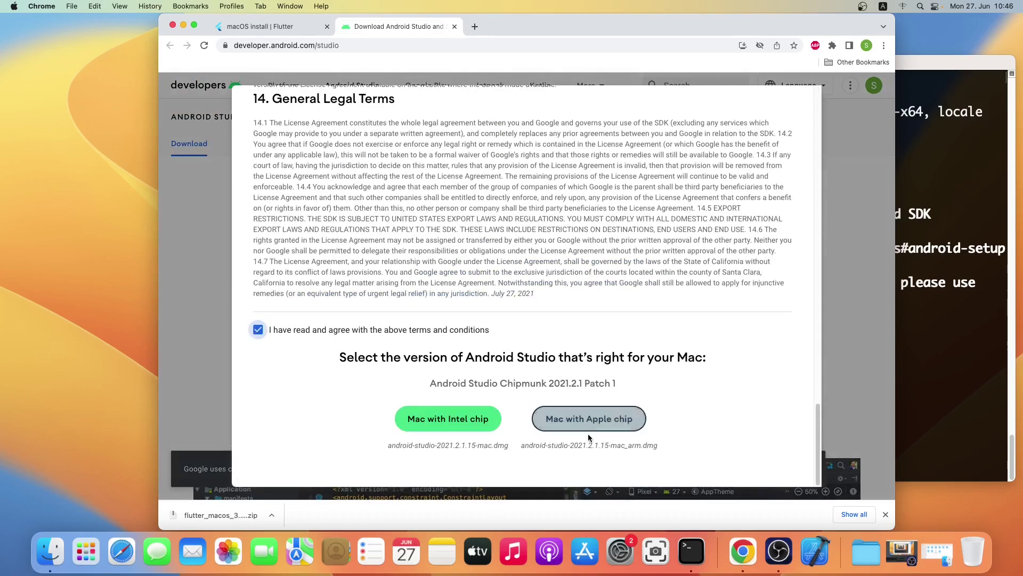
left_click(430, 420)
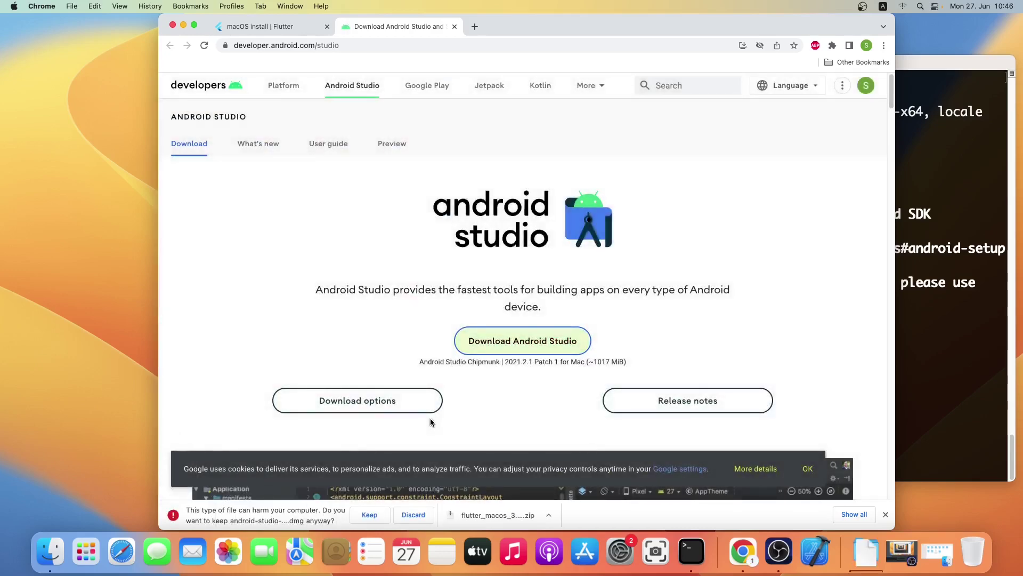
- Keep the android-studio-2021.2.1.15-mac.dmg download and show it in Finder
left_click(369, 515)
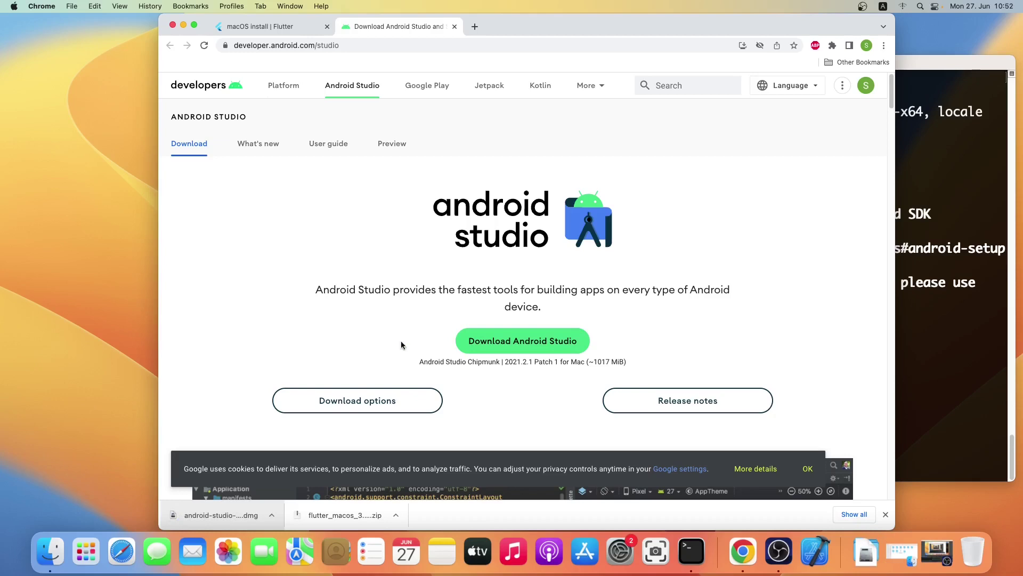
left_click(275, 516)
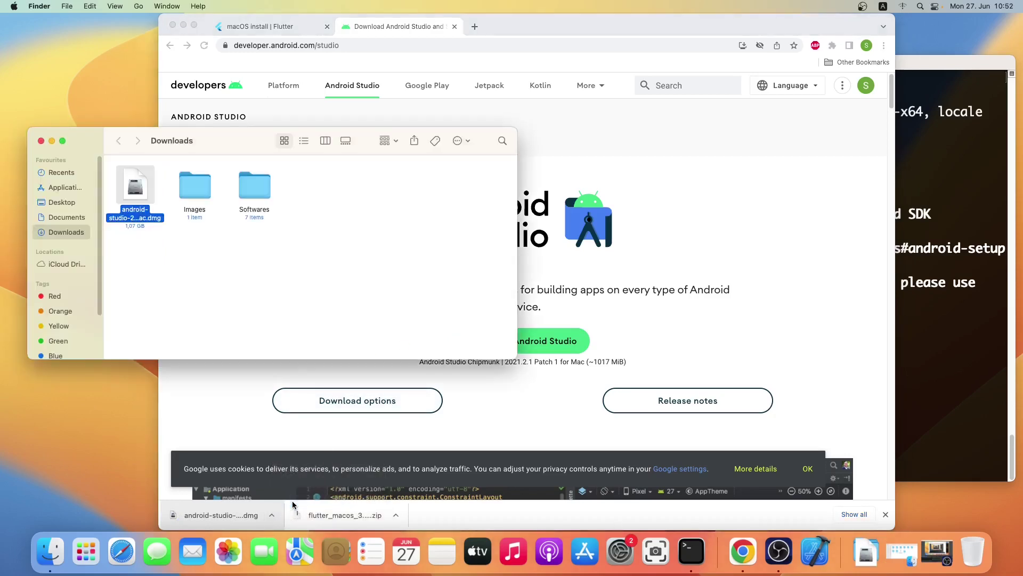
left_click(129, 245)
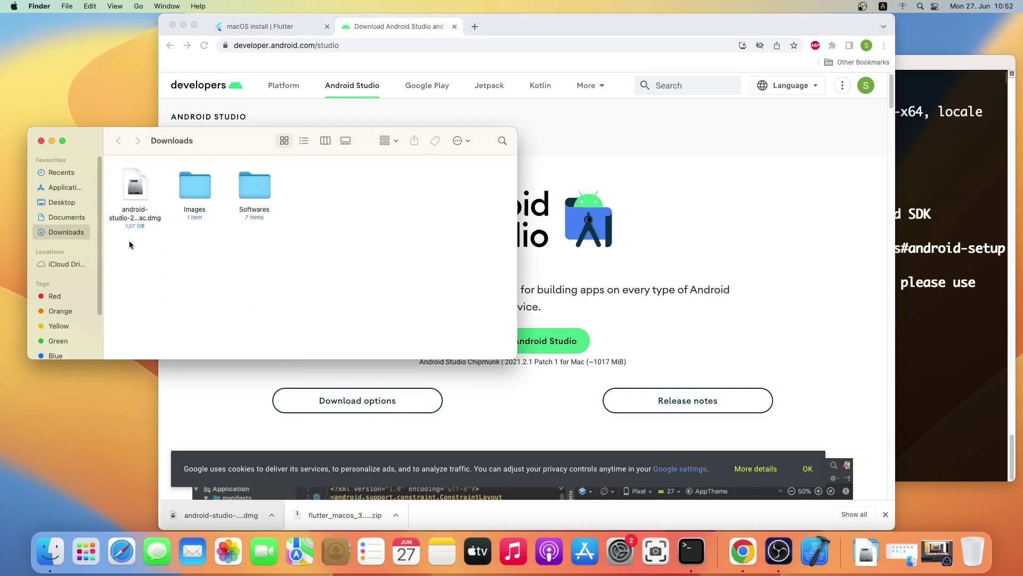
- Open the dmg and drag Android Studio onto the Applications folder
left_click(131, 193)
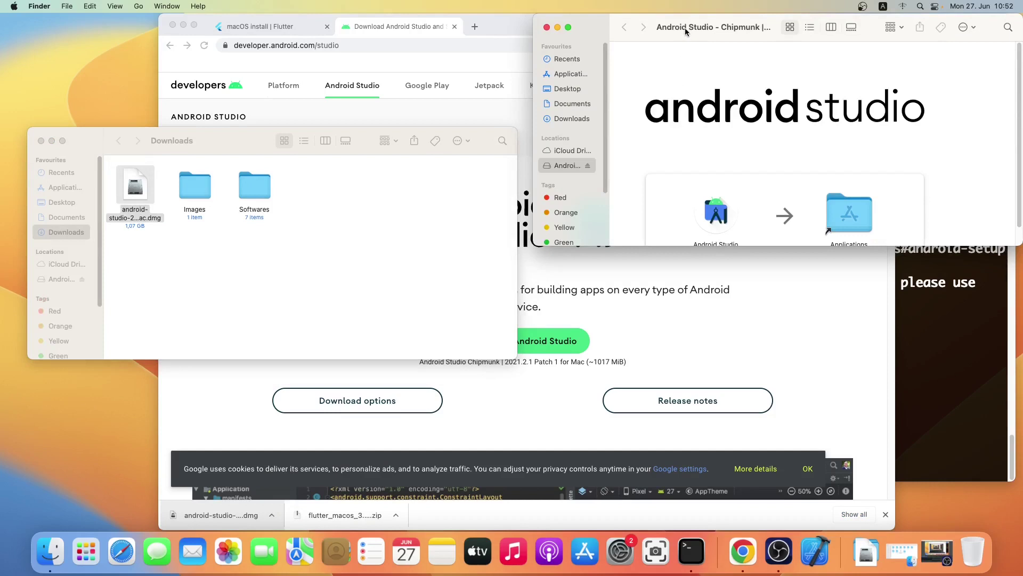
left_click_drag(708, 24, 484, 124)
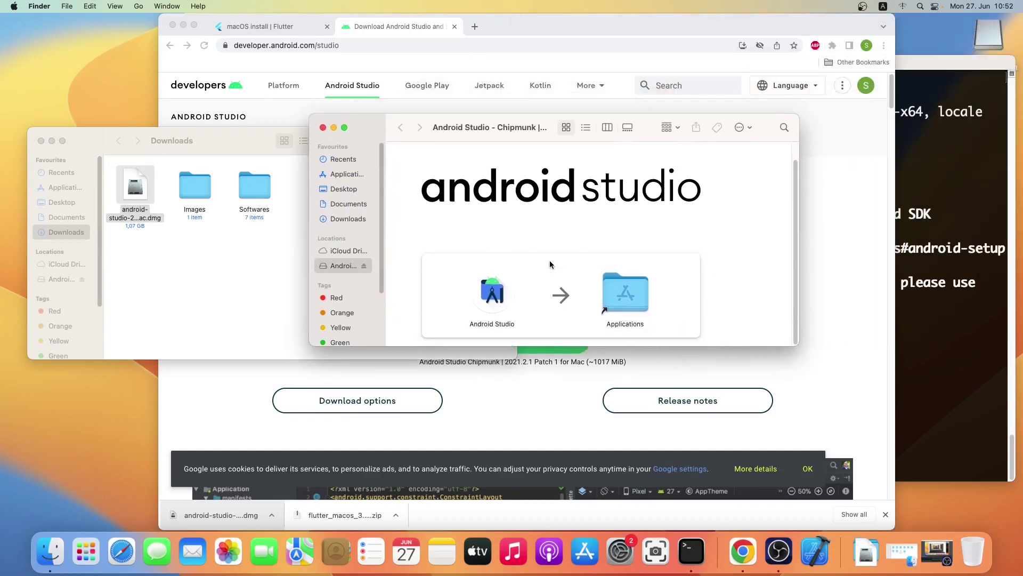
left_click_drag(493, 292, 617, 294)
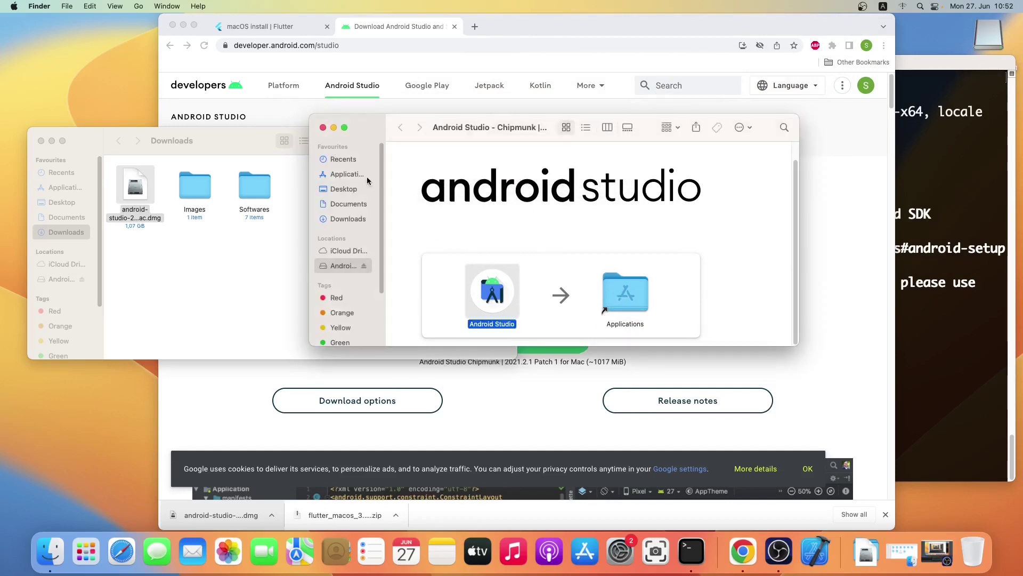
- Close the disk image and Downloads windows and minimize Chrome
left_click(323, 127)
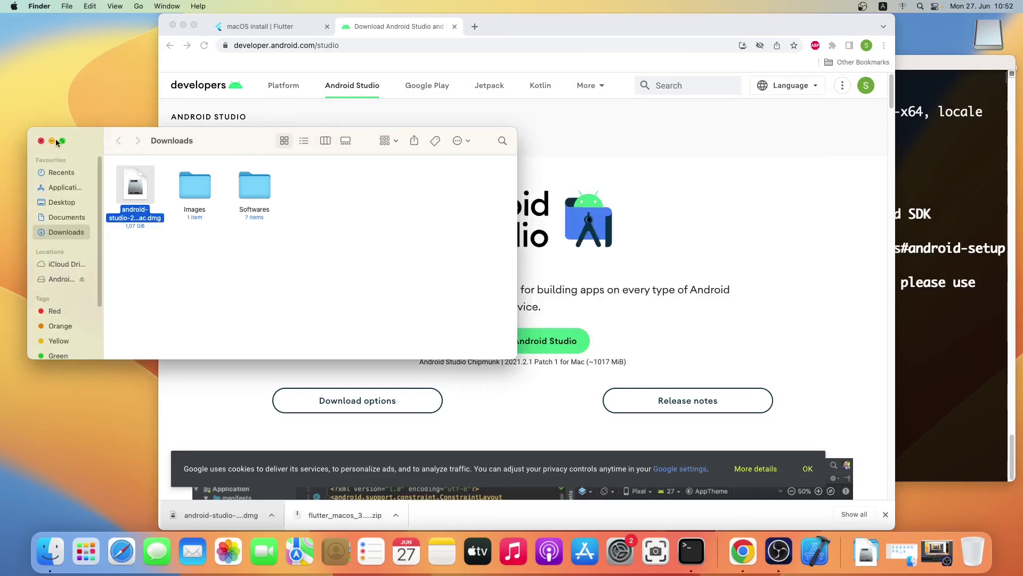
left_click(40, 142)
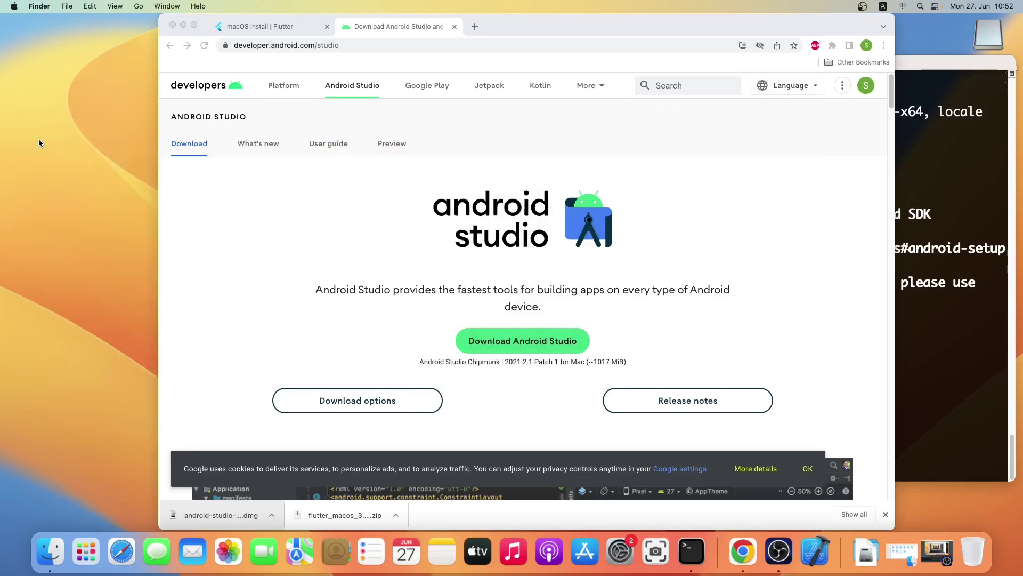
left_click(182, 27)
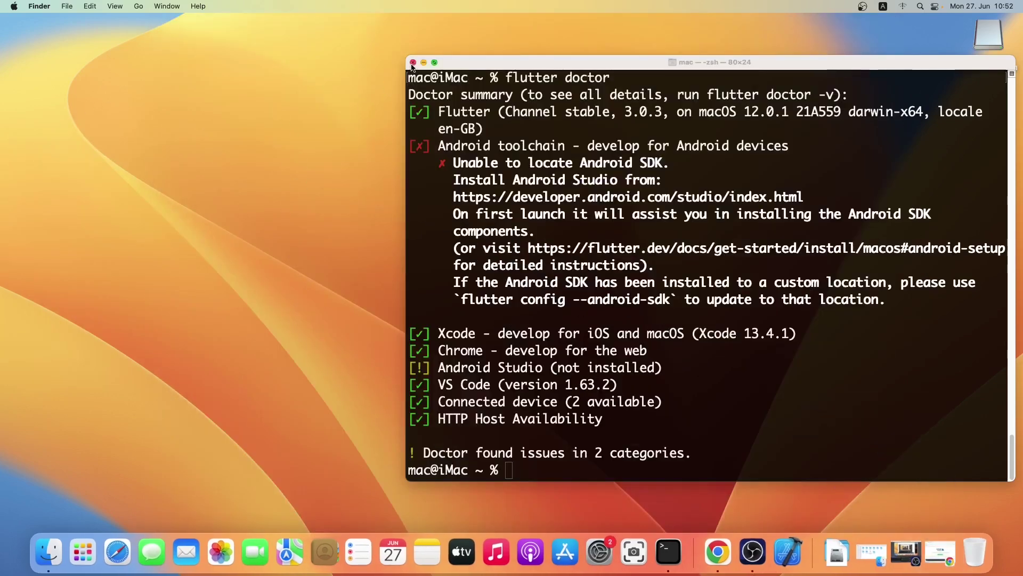
- Close Terminal and eject the mounted Android Studio disk image from the desktop
left_click(413, 60)
right_click(986, 46)
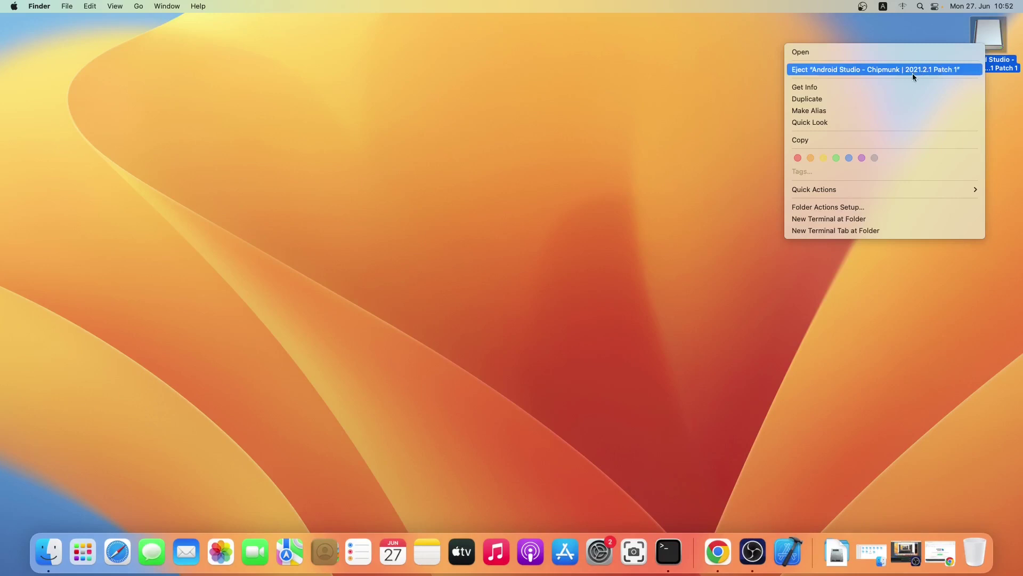
left_click(827, 70)
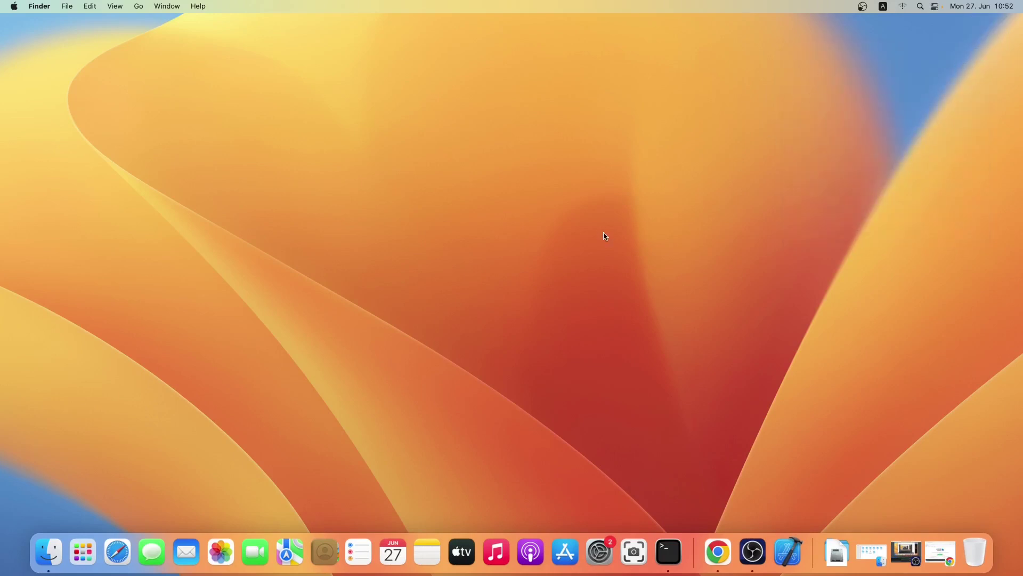
- Launch Android Studio from Launchpad and approve opening the downloaded app
left_click(83, 553)
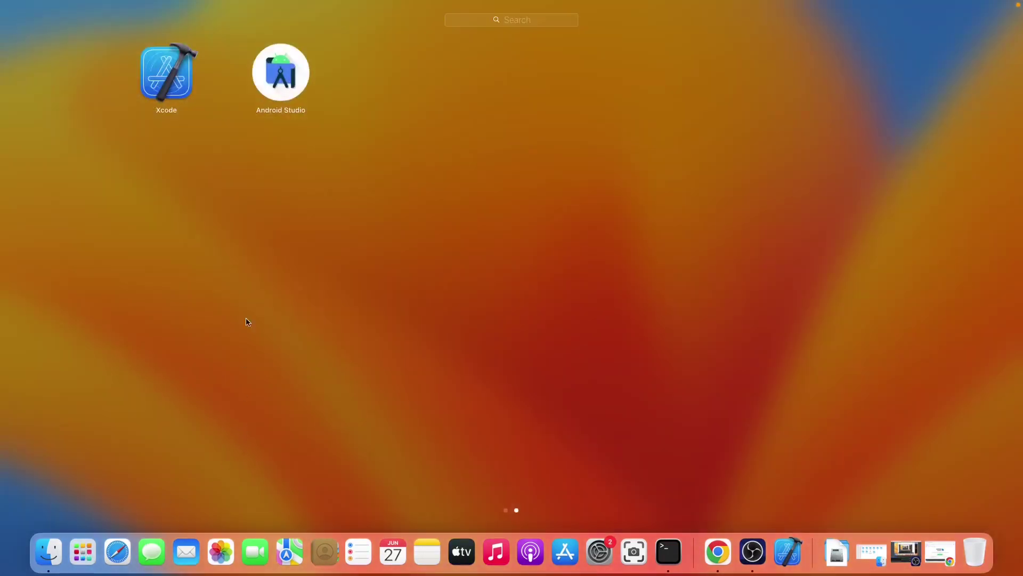
left_click(280, 66)
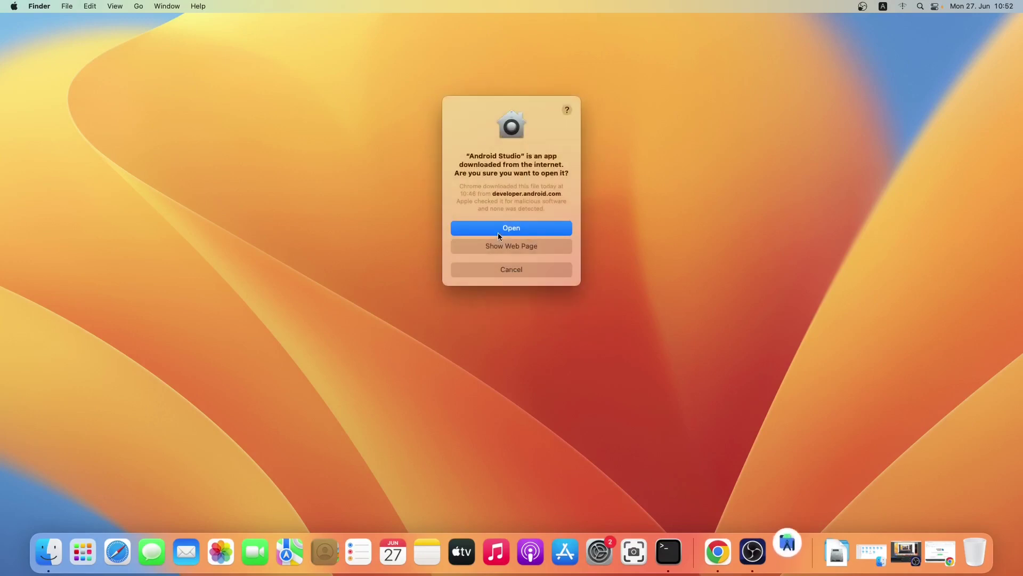
left_click(495, 232)
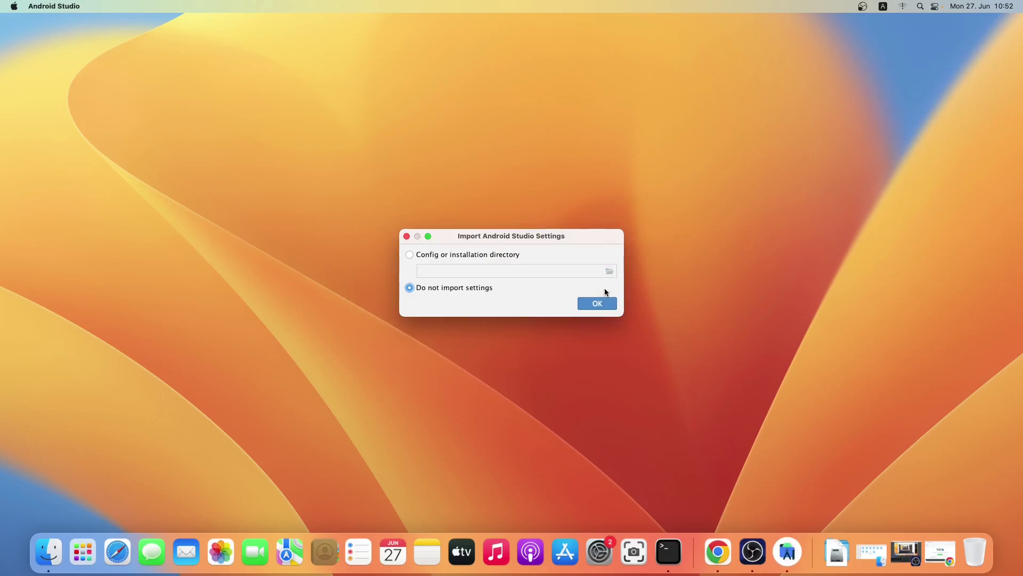
- Skip importing settings, decline usage statistics, keep the Standard install type and pick the Light theme
left_click(599, 306)
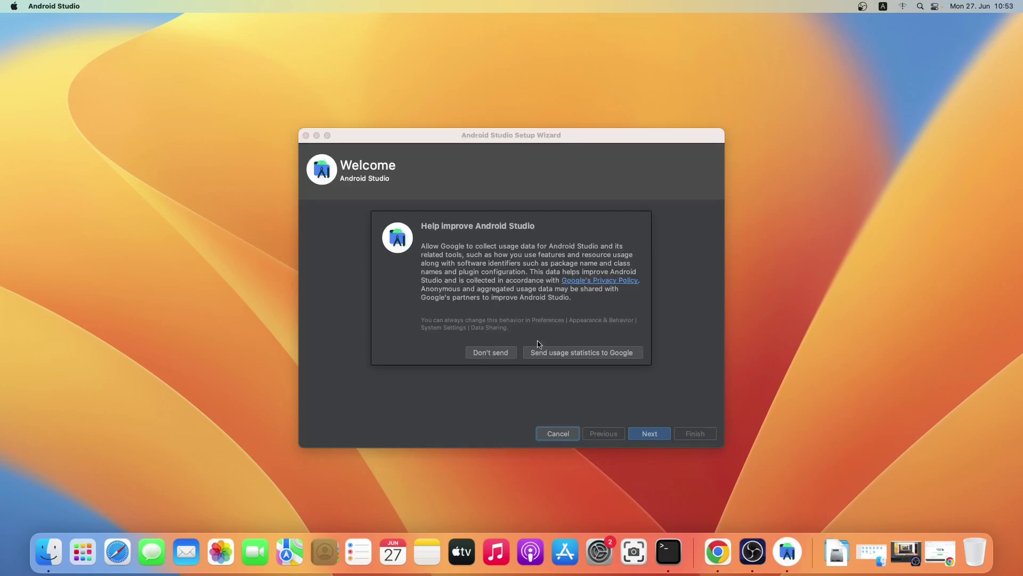
left_click(487, 354)
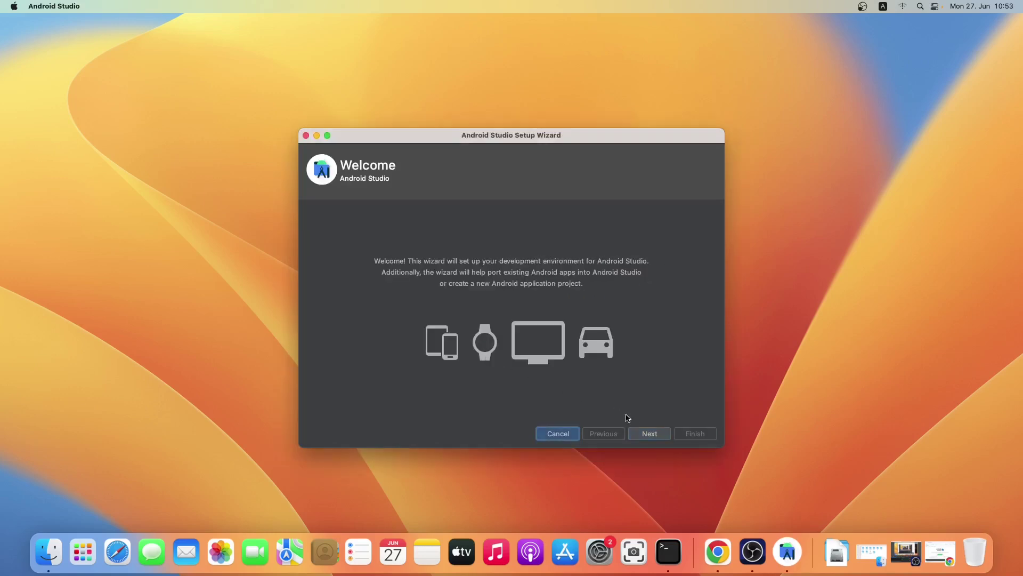
left_click(645, 435)
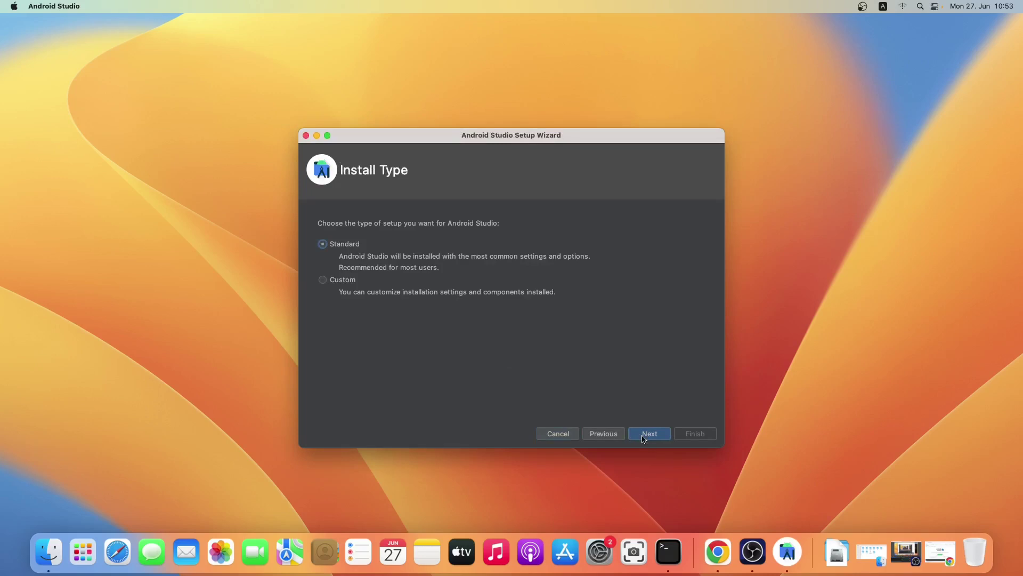
left_click(644, 436)
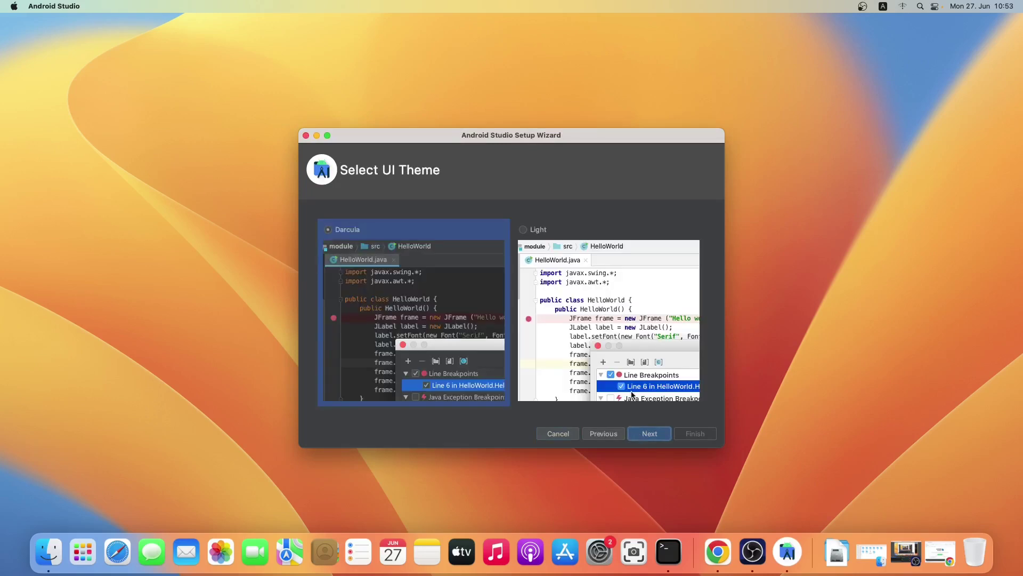
left_click(606, 310)
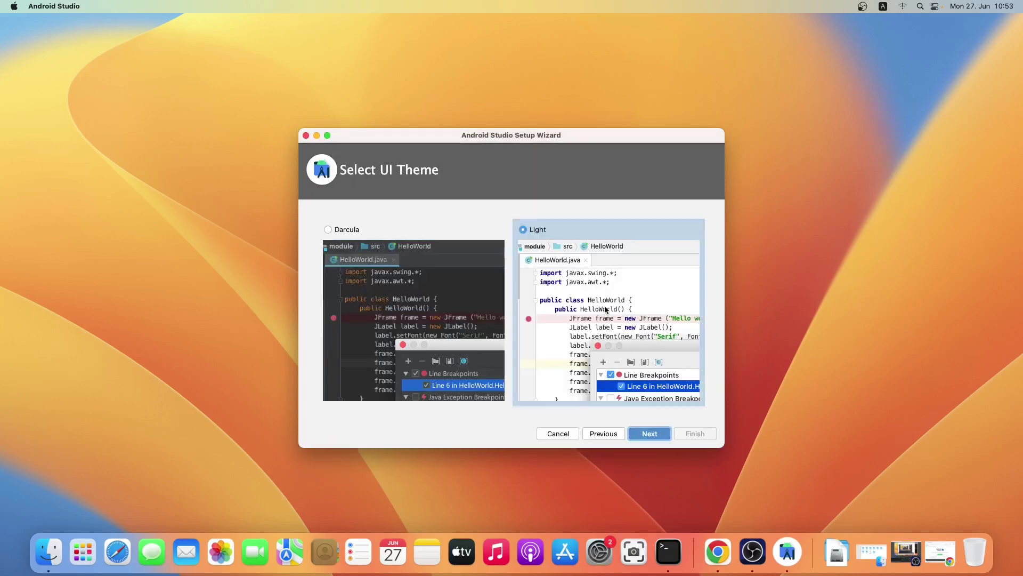
- Review the settings summary, accept the SDK licences and finish to start downloading components
left_click(643, 434)
scroll(634, 392, "down", 1)
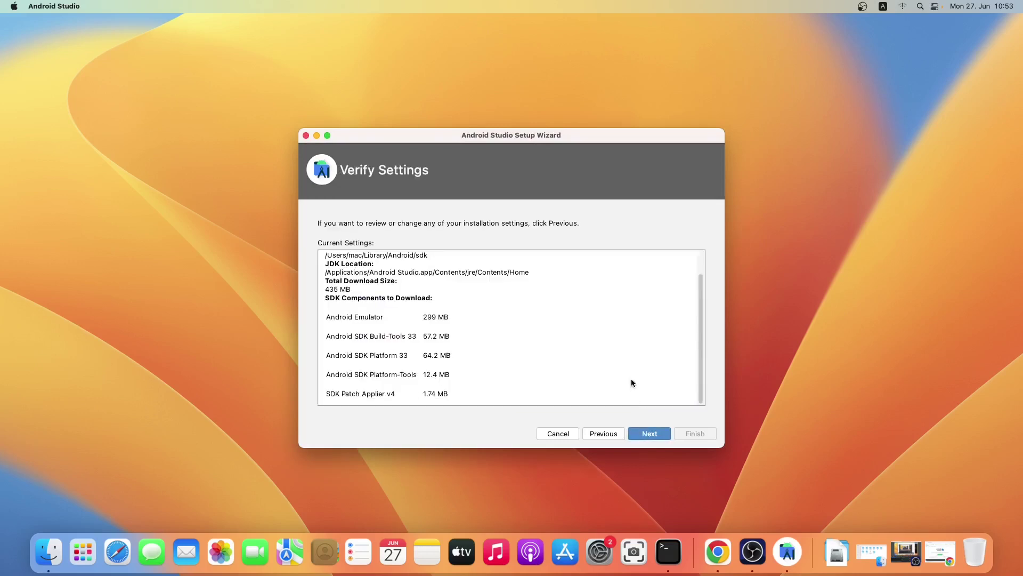
left_click(644, 434)
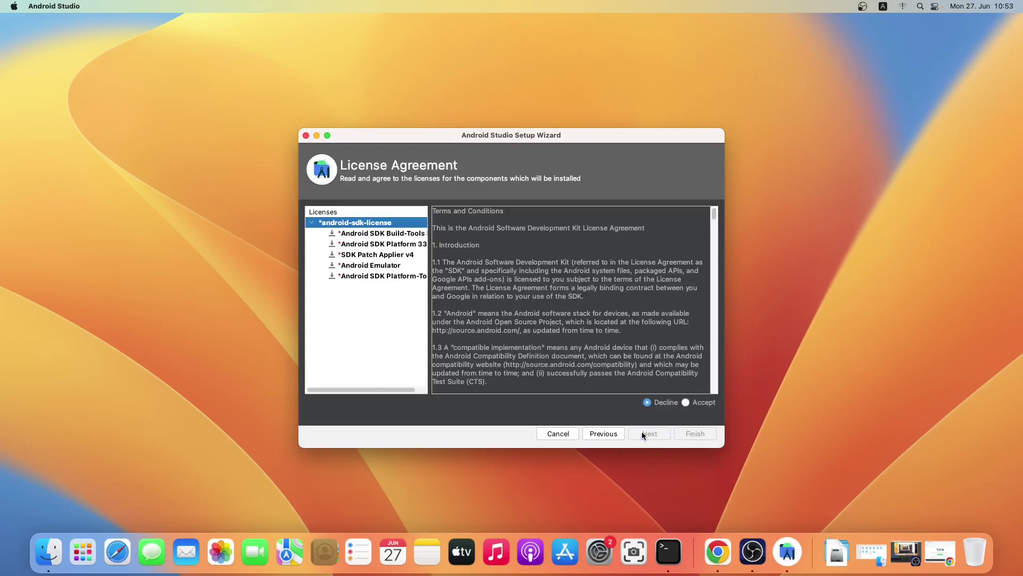
left_click(686, 402)
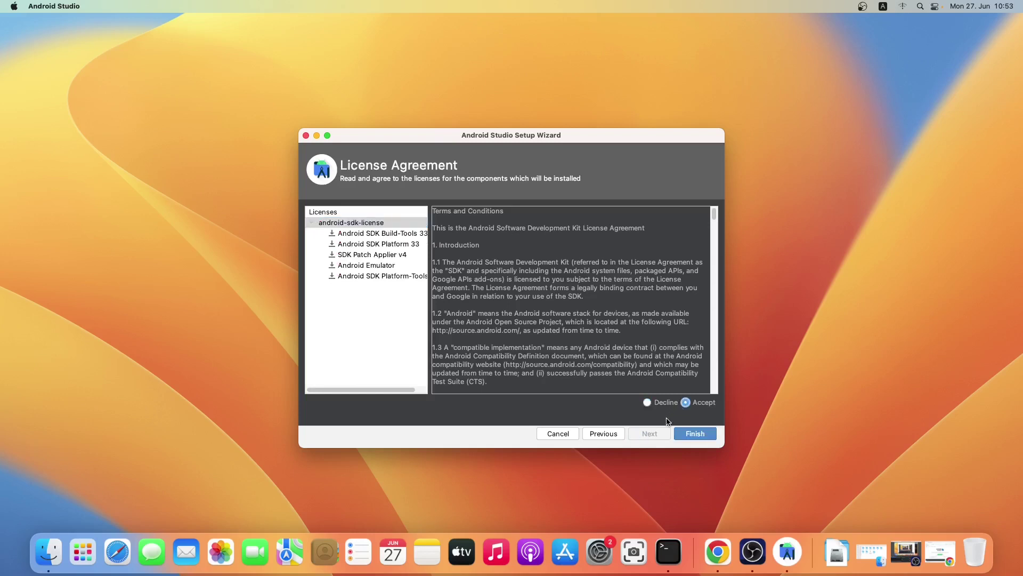
left_click(692, 433)
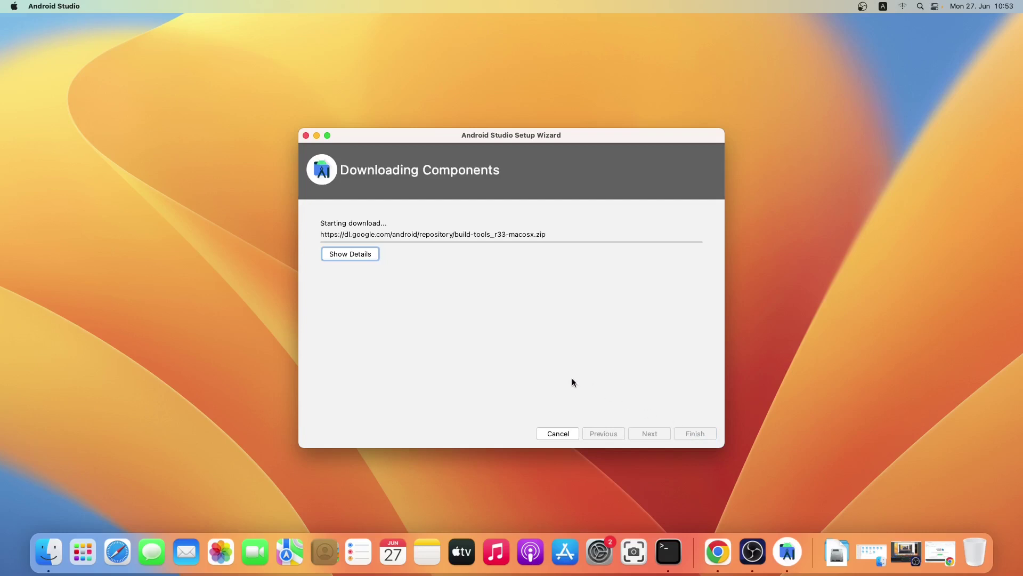
- Watch the download log until the Android SDK is up to date, then finish the wizard
left_click(350, 254)
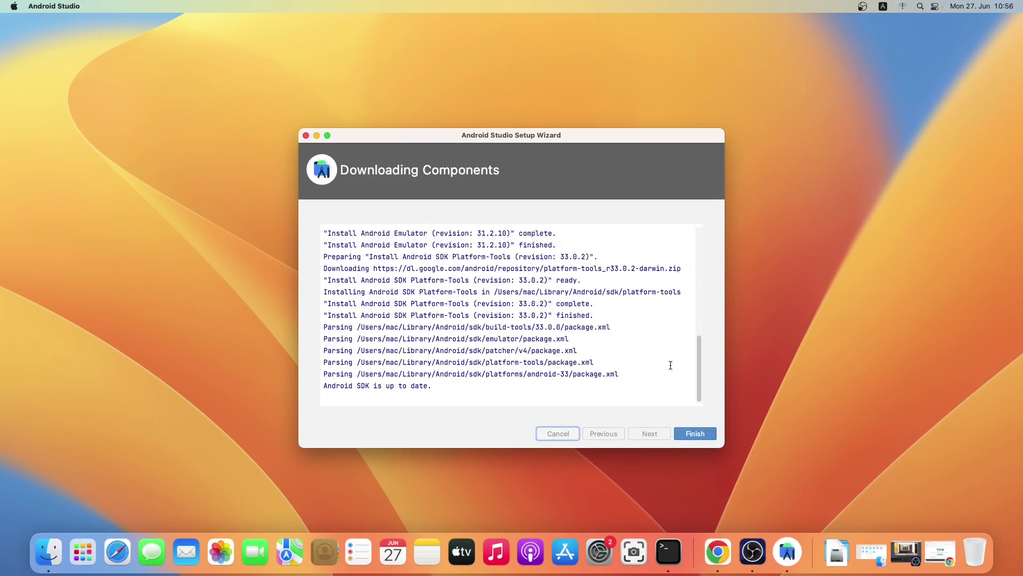
left_click(695, 434)
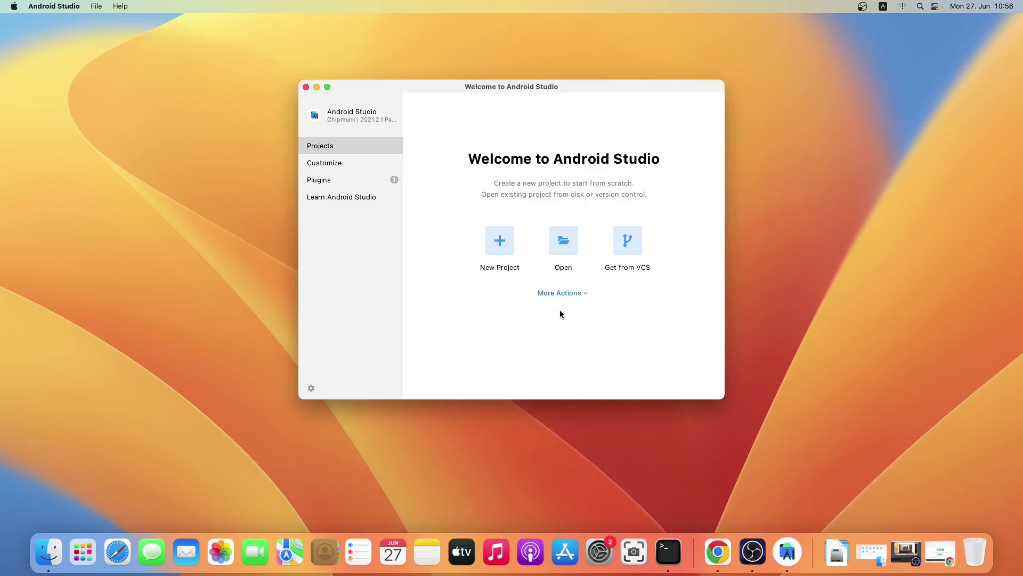
- Install Android SDK Command-line Tools (latest) from the SDK Manager's SDK Tools list and close Preferences
left_click(562, 294)
left_click(582, 326)
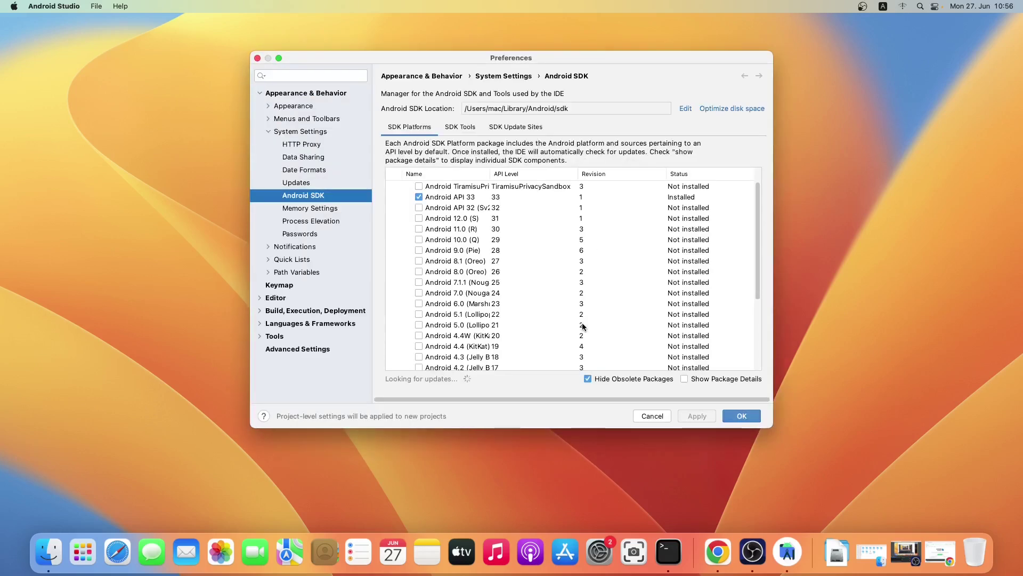
left_click(453, 133)
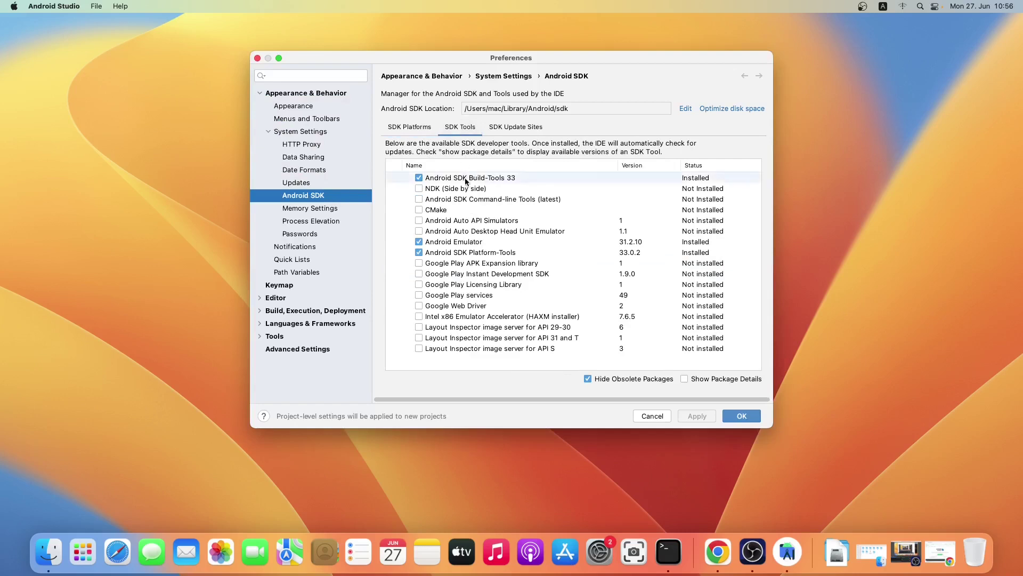
left_click(421, 200)
left_click(419, 199)
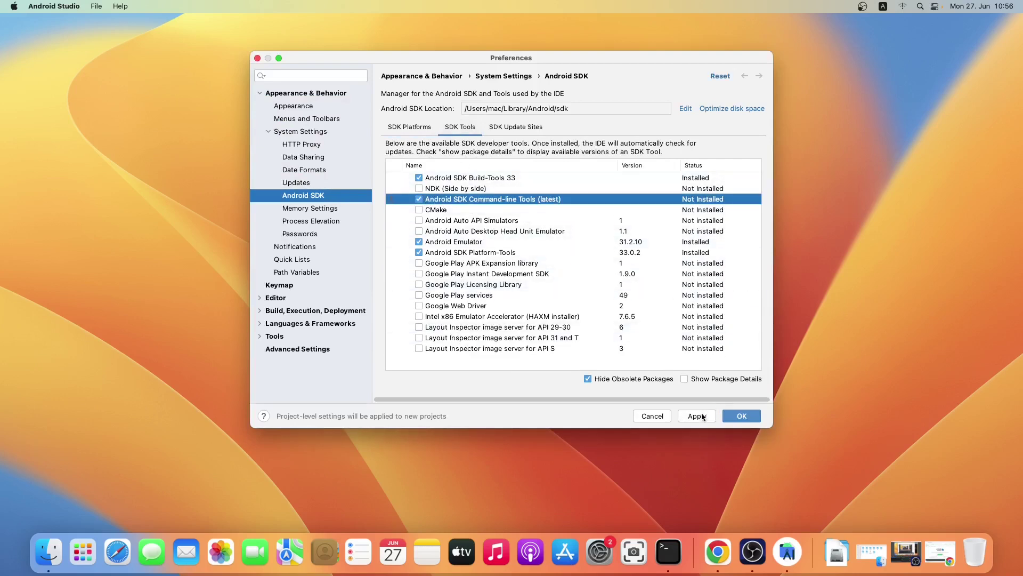
left_click(701, 416)
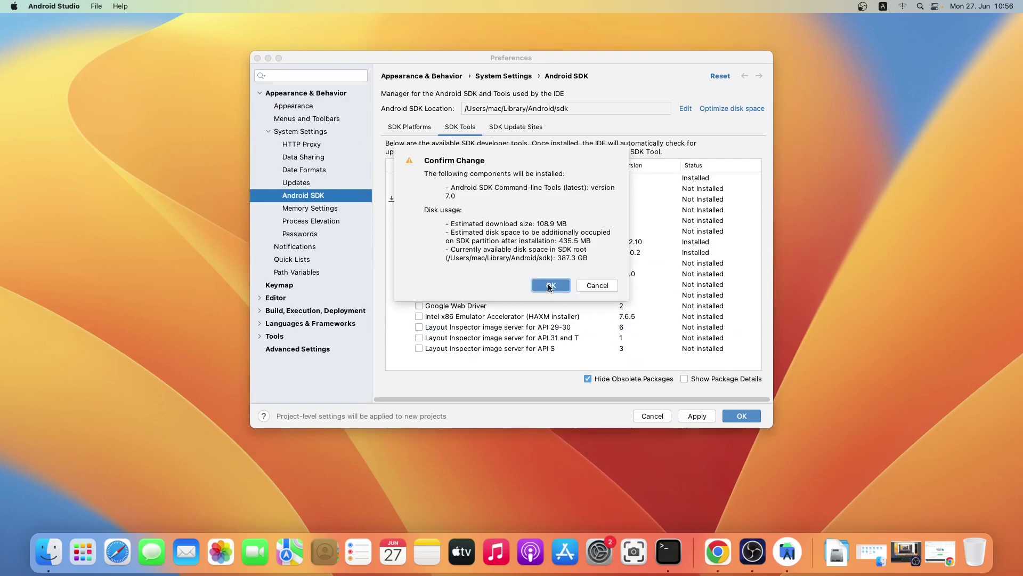
left_click(549, 286)
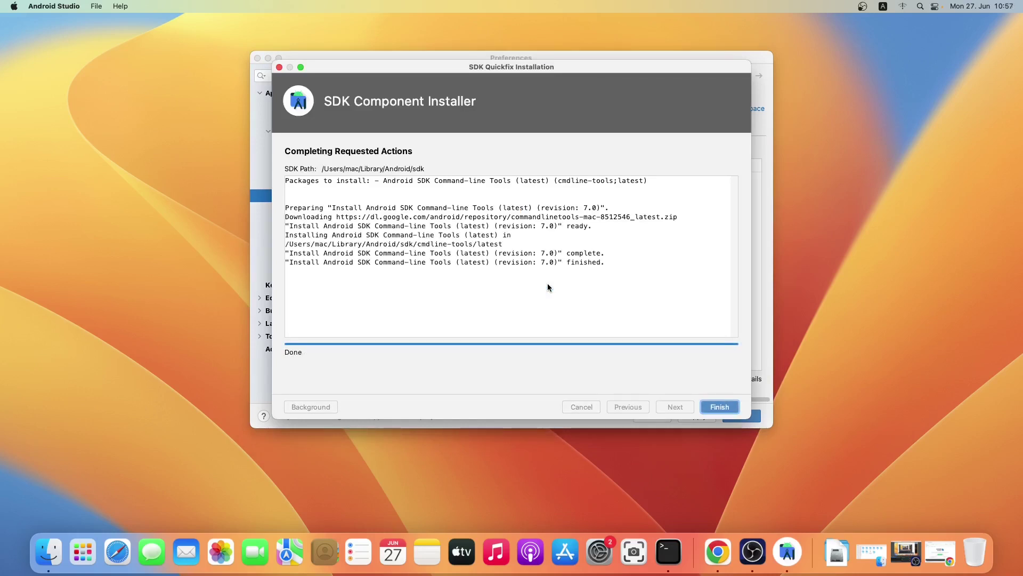
left_click(719, 407)
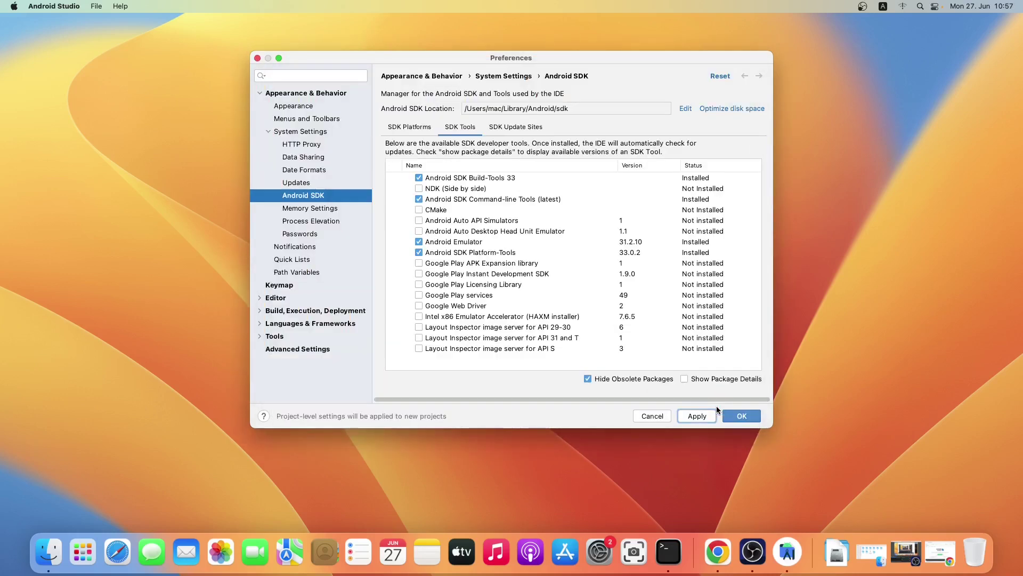
left_click(733, 417)
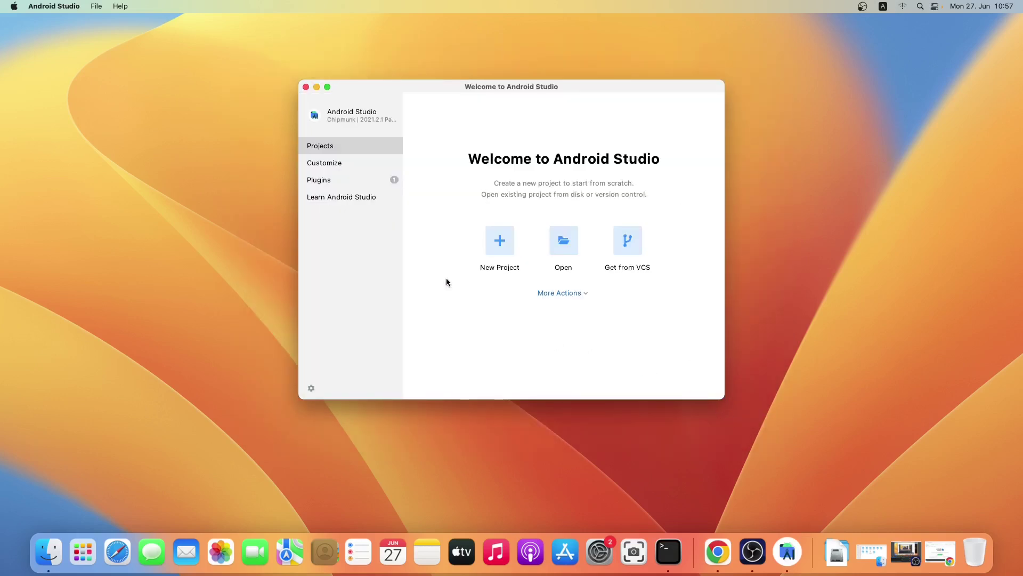
- Search plugins for 'flut', install Flutter plus the required Dart plugin, and restart Android Studio
left_click(333, 181)
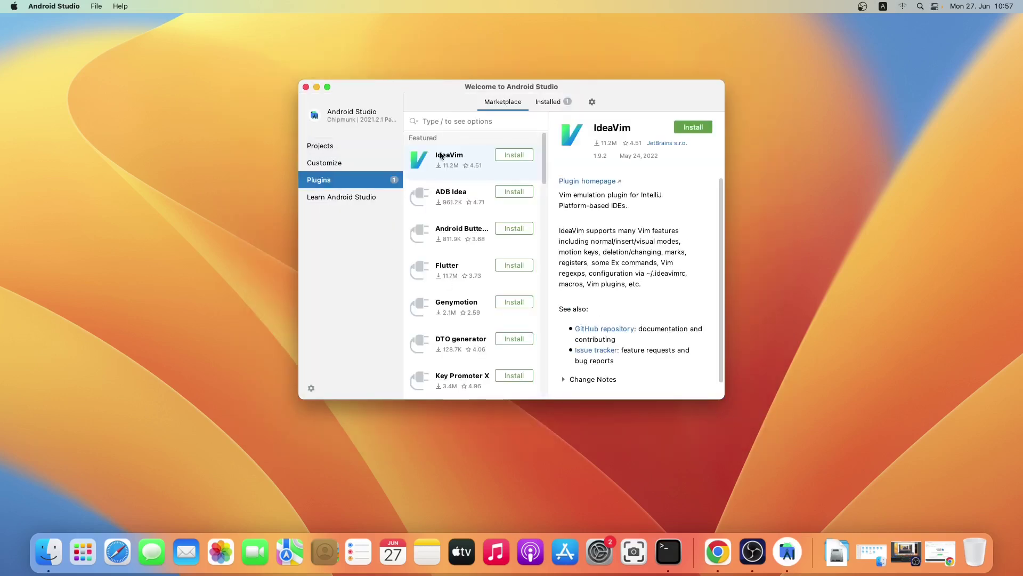
left_click(453, 123)
type("f")
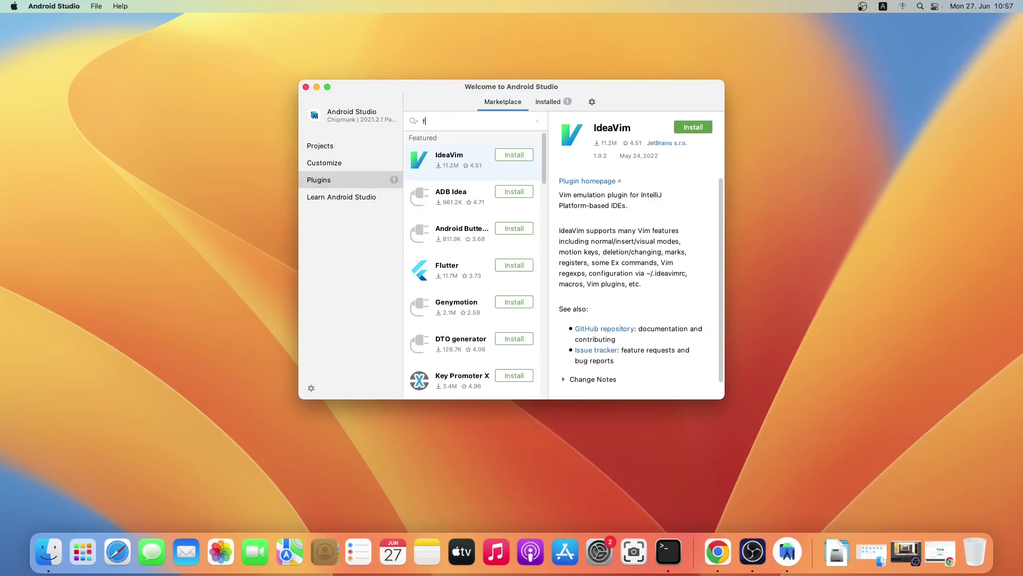
type("lut")
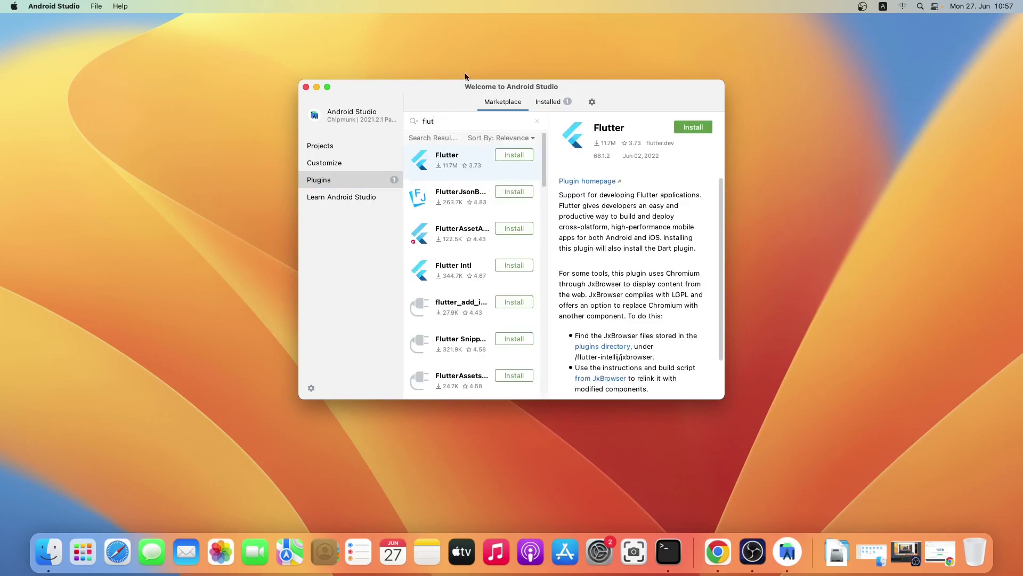
left_click(685, 130)
left_click(588, 256)
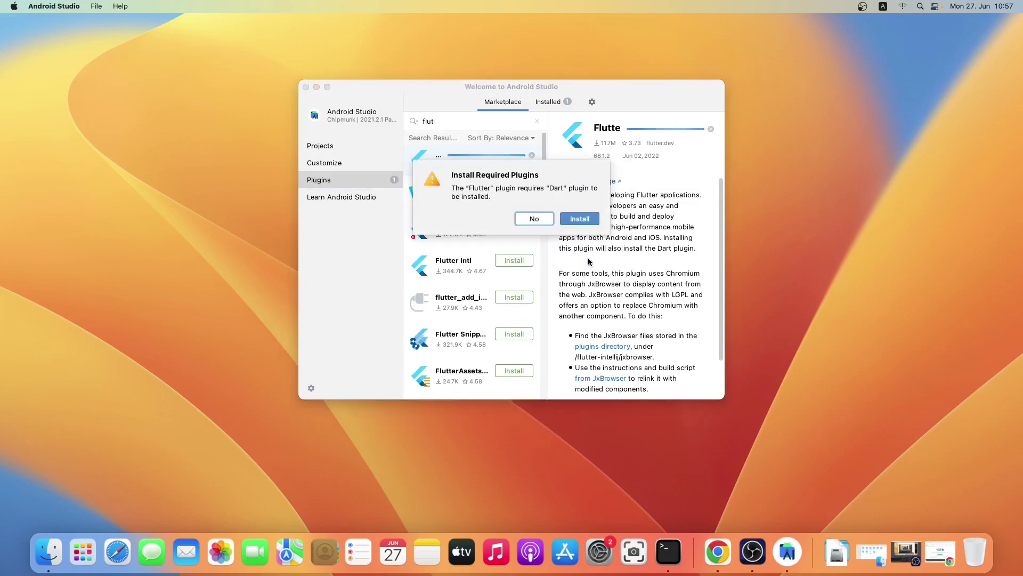
left_click(579, 219)
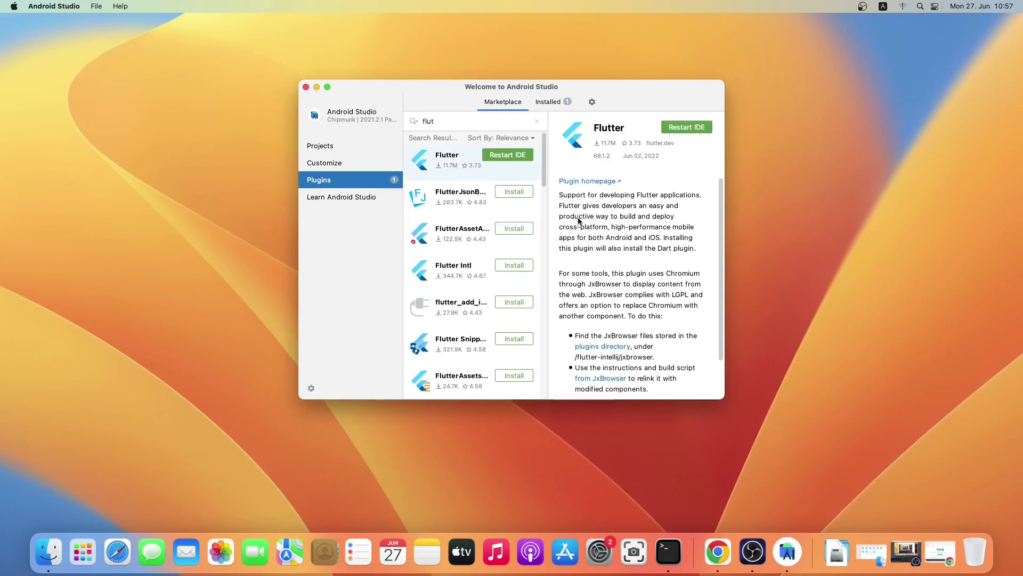
left_click(675, 129)
left_click(565, 220)
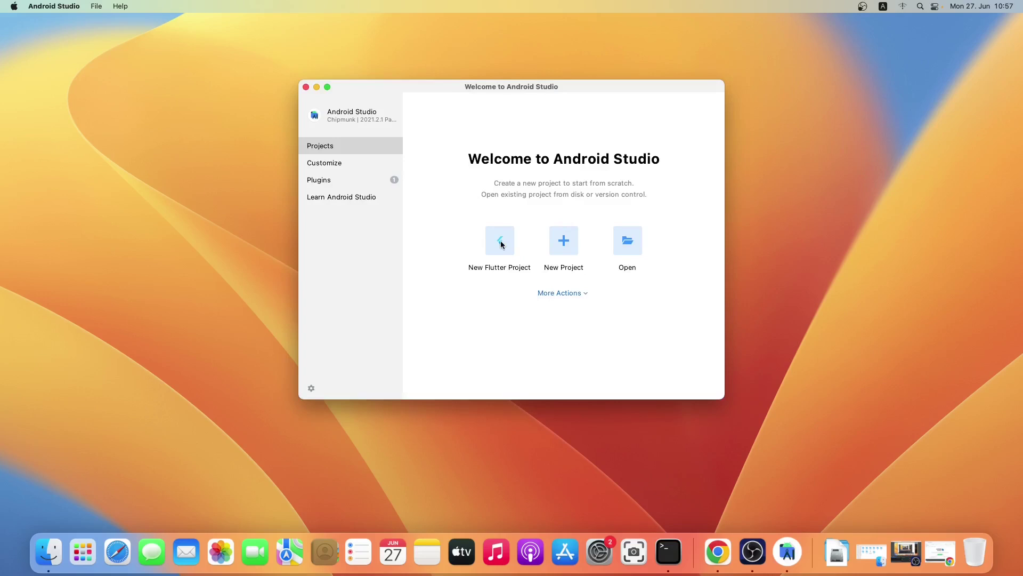
- Run flutter doctor in a Terminal window
left_click(668, 551)
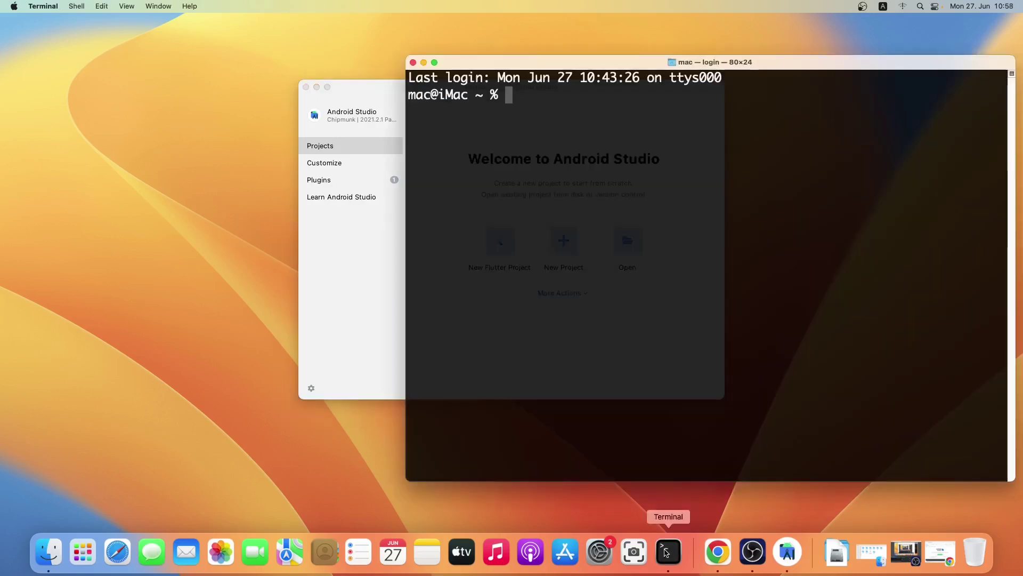
type("flutter doctor")
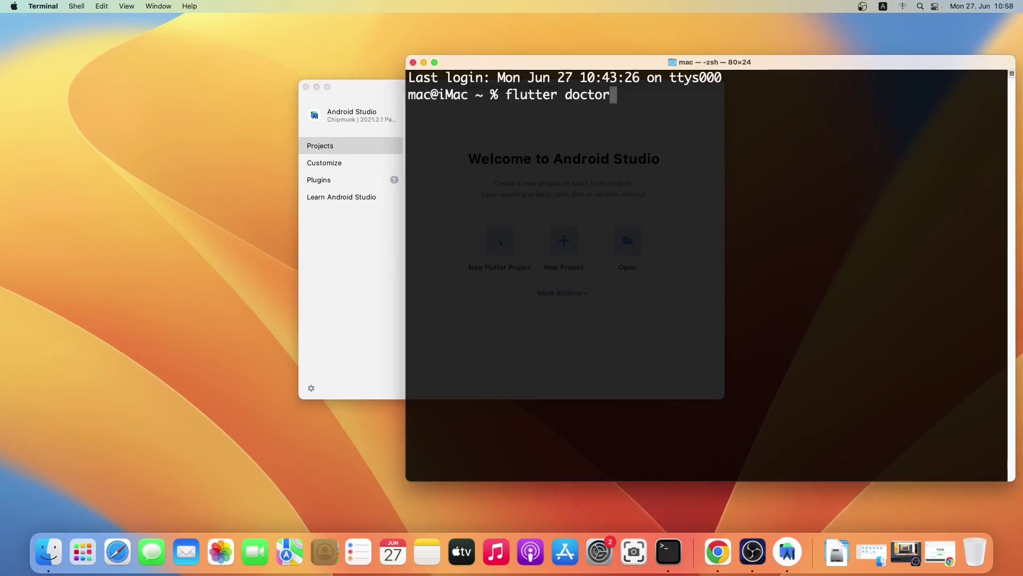
key("Return")
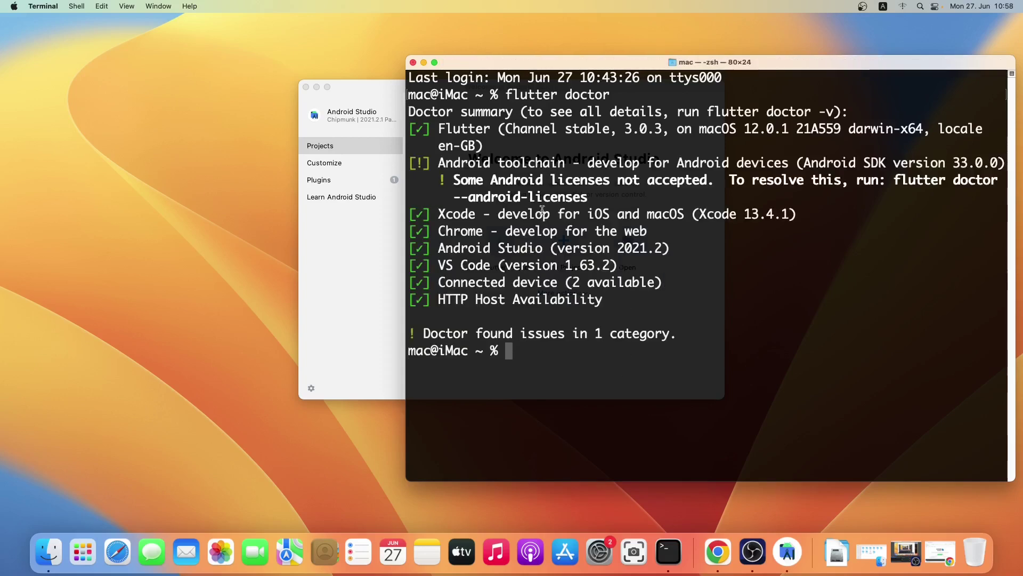
- Copy the suggested flutter doctor --android-licenses command and paste it at the prompt
left_click_drag(452, 164, 559, 166)
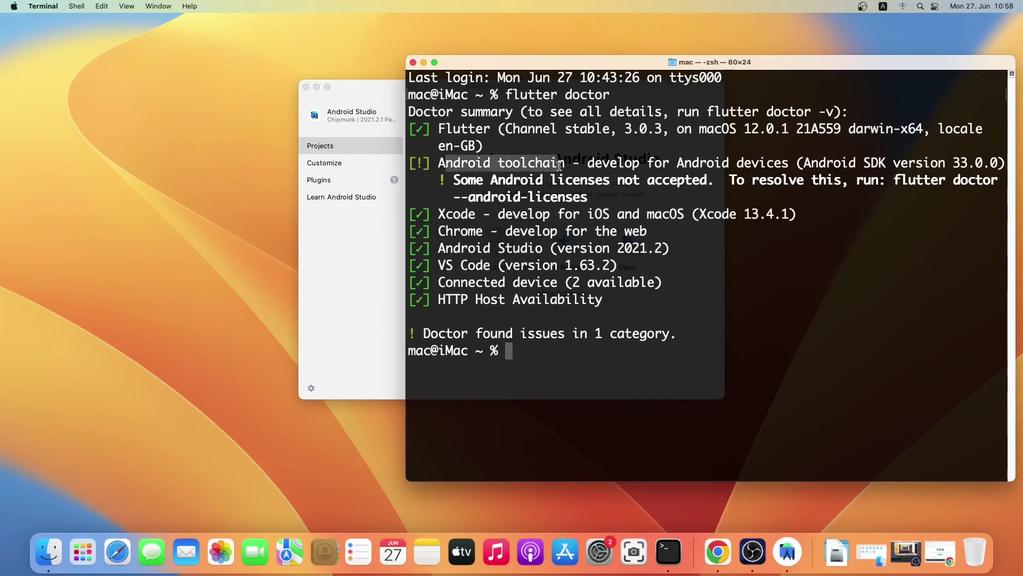
left_click(559, 166)
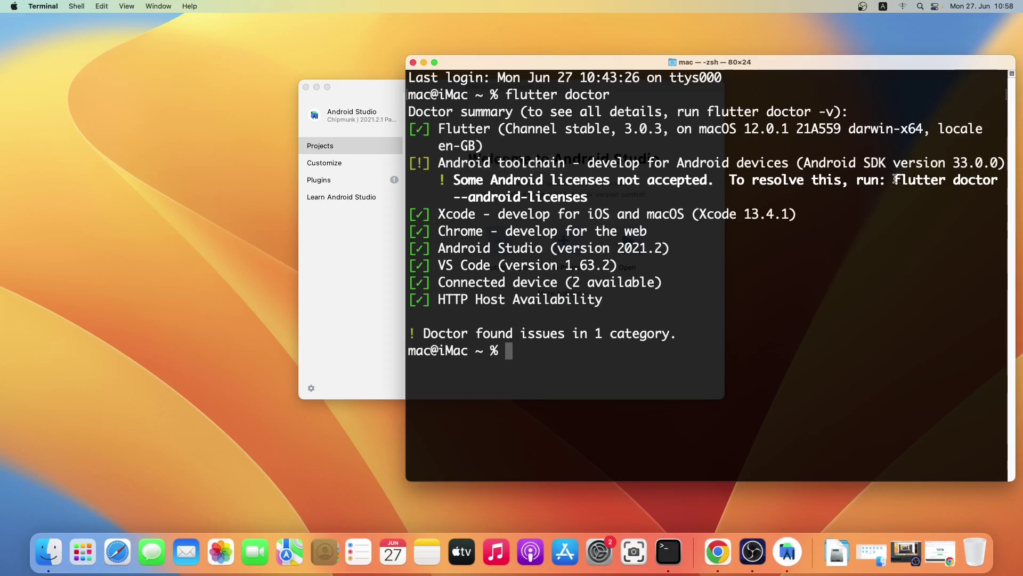
left_click_drag(895, 180, 573, 195)
right_click(573, 195)
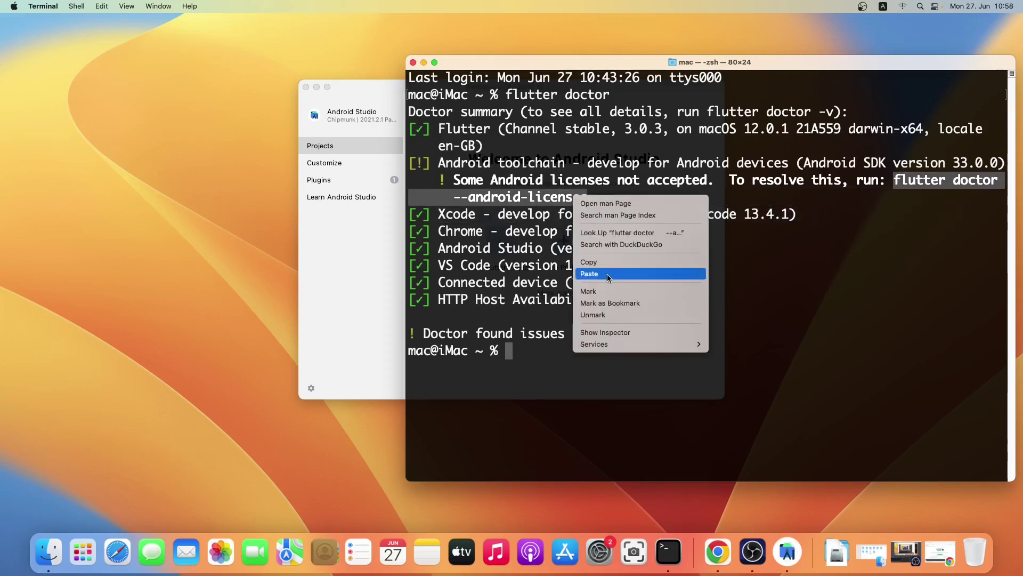
left_click(593, 262)
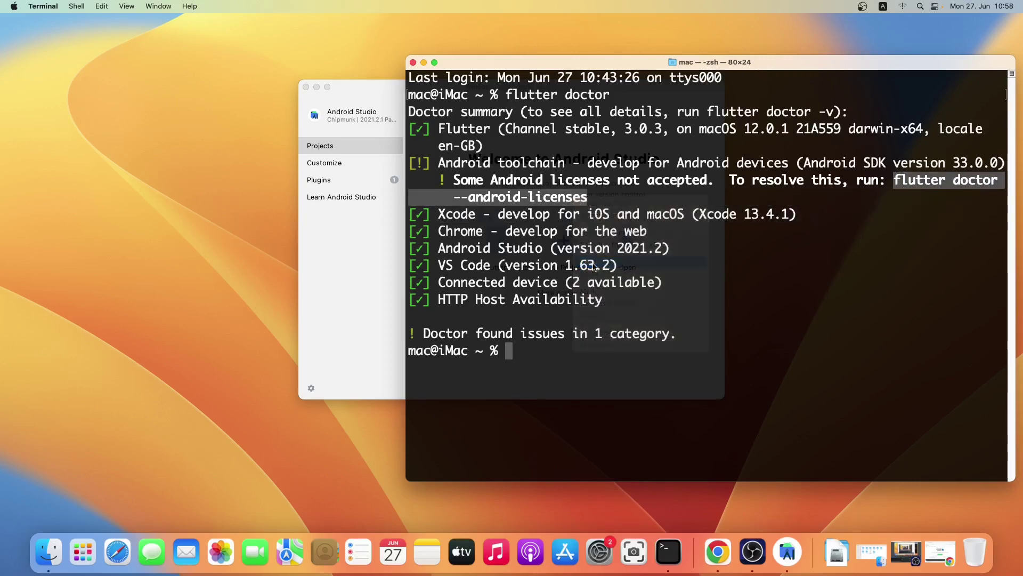
left_click(527, 352)
right_click(527, 352)
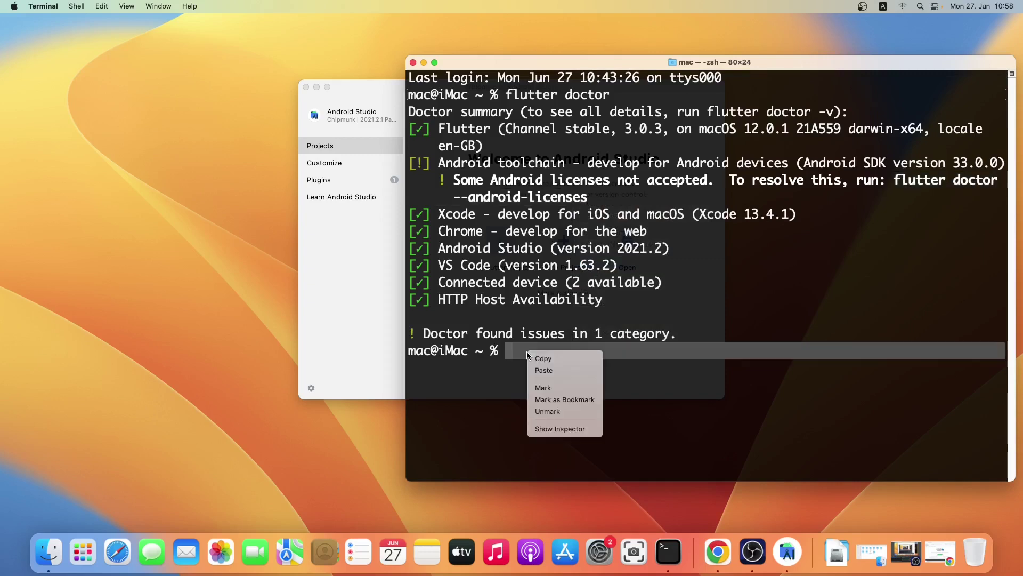
left_click(561, 369)
- Tidy the pasted command's whitespace and run flutter doctor --android-licenses
key("Left")
key("Left")
key("Left")
key("Left")
key("Left")
key("Left")
key("Left")
key("Left")
key("Left")
key("Left")
key("Left")
key("Left")
key("Left")
key("Left")
key("Left")
key("Left")
key("Left")
key("Left")
key("BackSpace")
key("BackSpace")
key("BackSpace")
key("BackSpace")
key("BackSpace")
key("BackSpace")
key("Return")
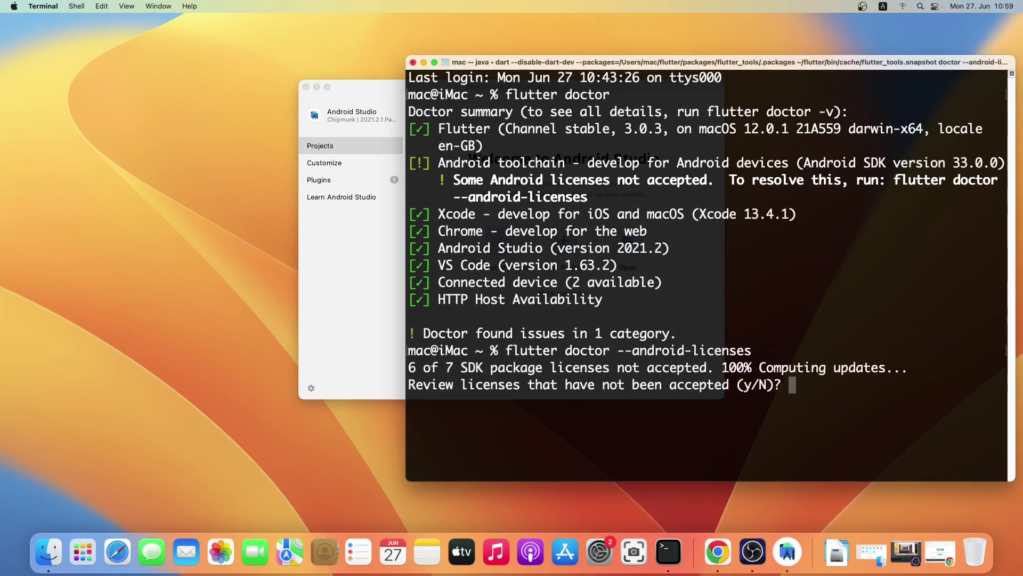
- Answer y to review and accept all six SDK licenses, then clear the screen
type("y")
key("Return")
type("y")
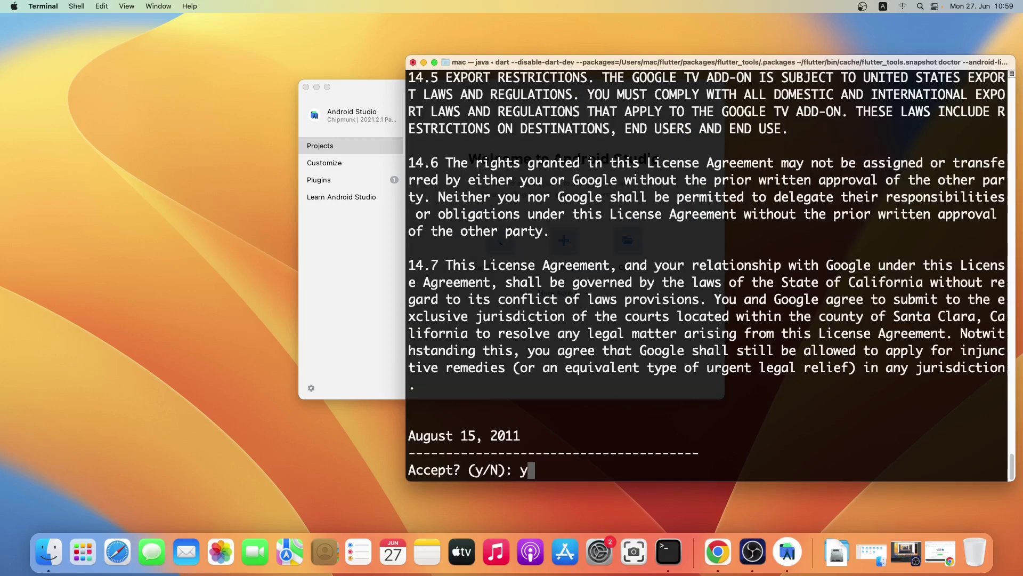
key("Return")
type("y")
key("Return")
type("y")
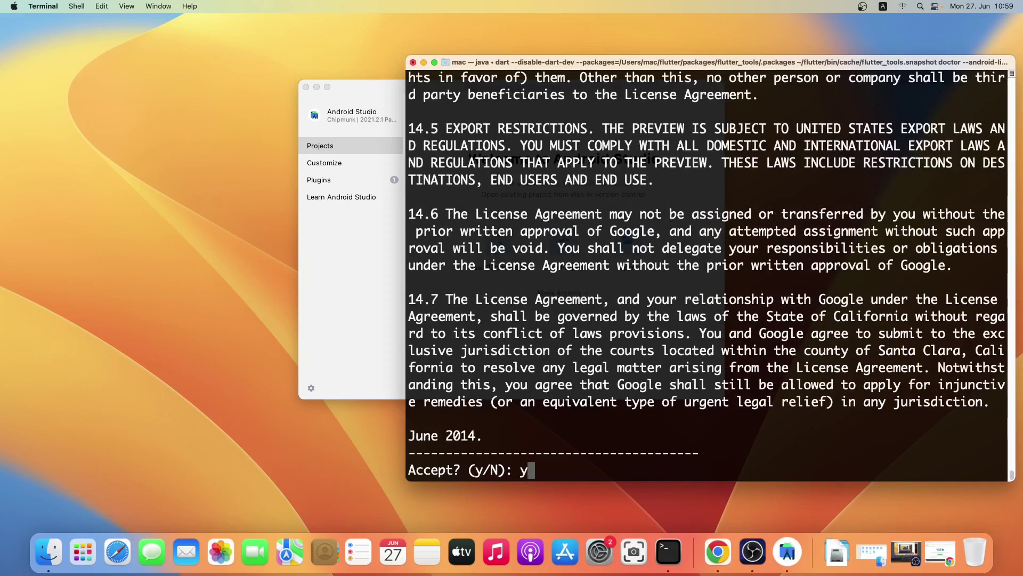
key("Return")
type("y")
key("Return")
type("y")
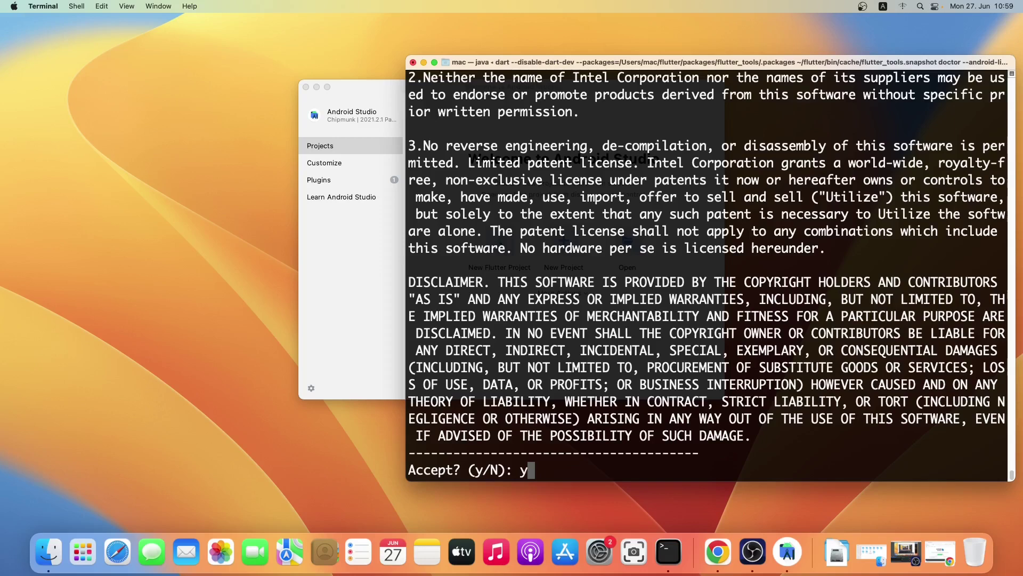
key("Return")
type("y")
key("Return")
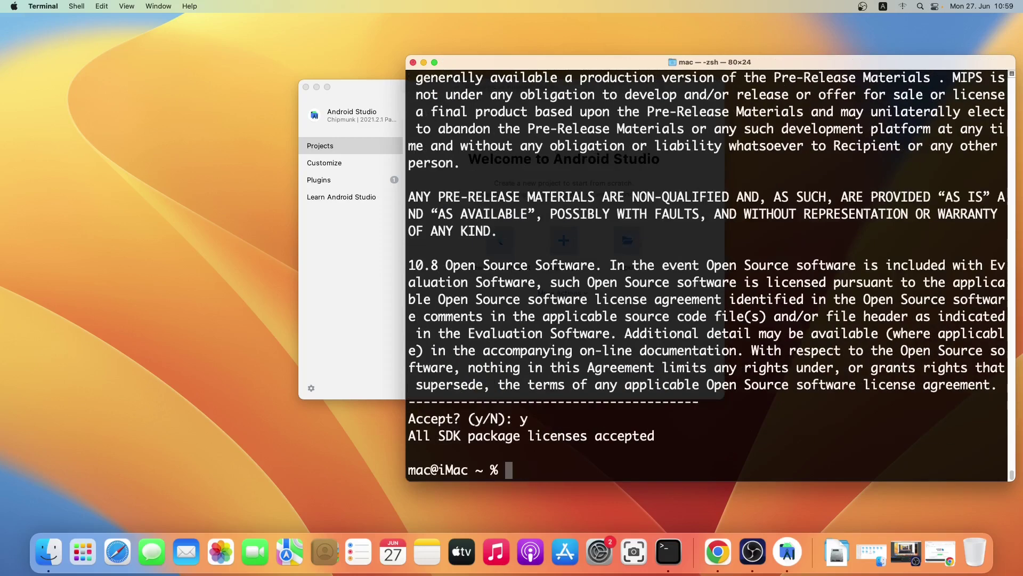
type("clear")
key("Return")
- Rerun flutter doctor to confirm 'No issues found!', then close Terminal and return to Android Studio
key("Up")
key("Up")
key("Up")
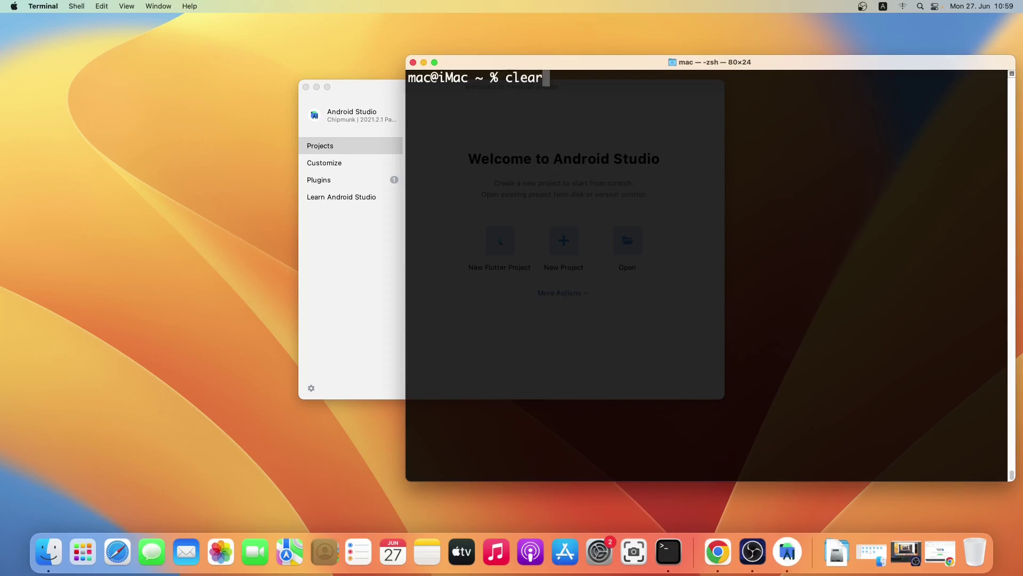
key("Return")
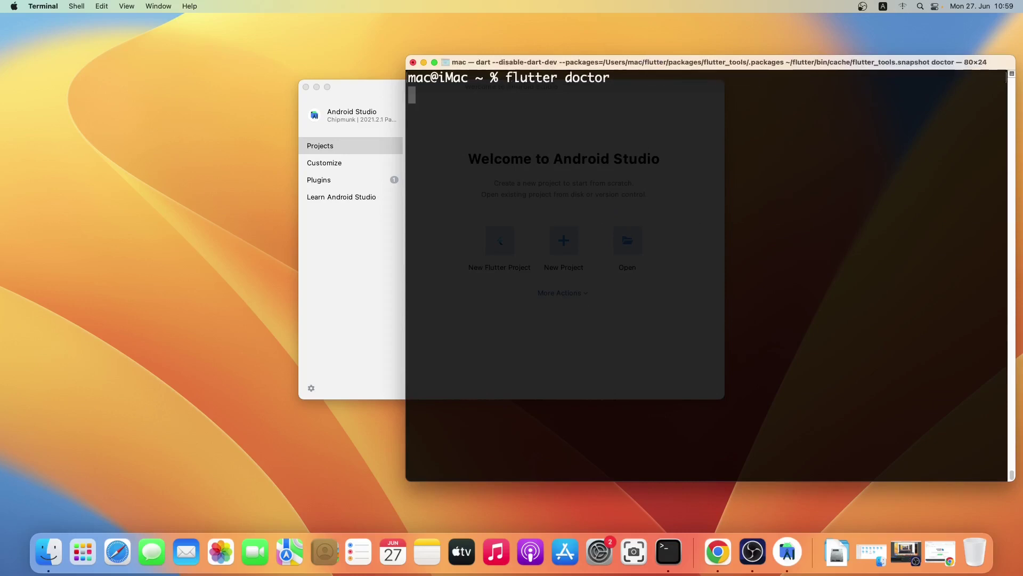
left_click_drag(696, 63, 517, 50)
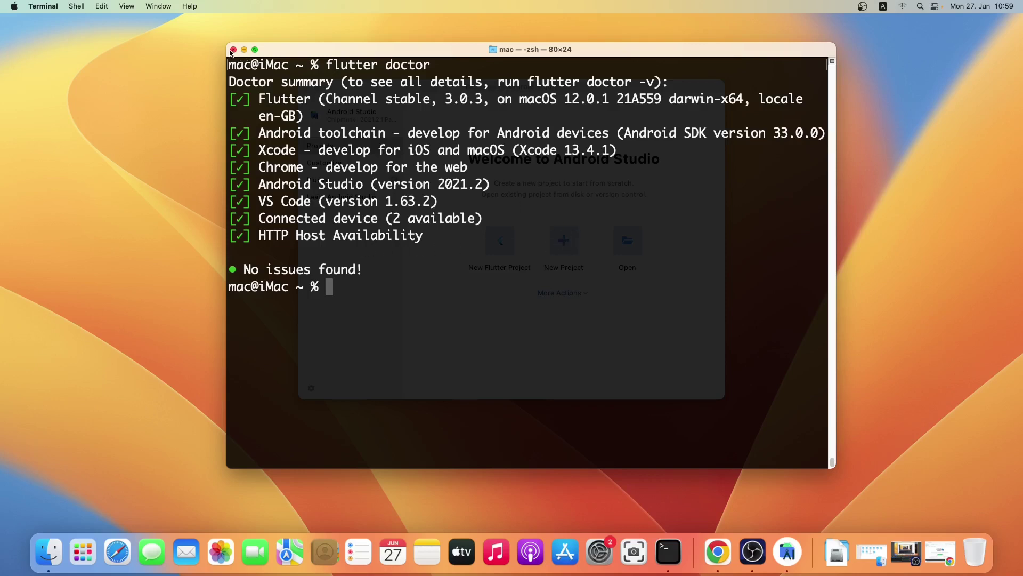
left_click(234, 49)
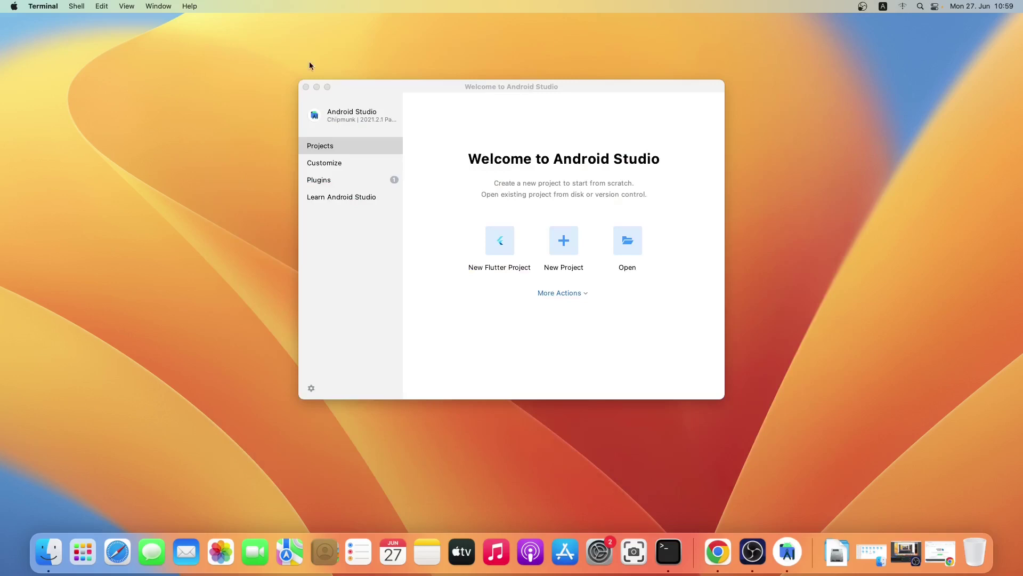
left_click(419, 90)
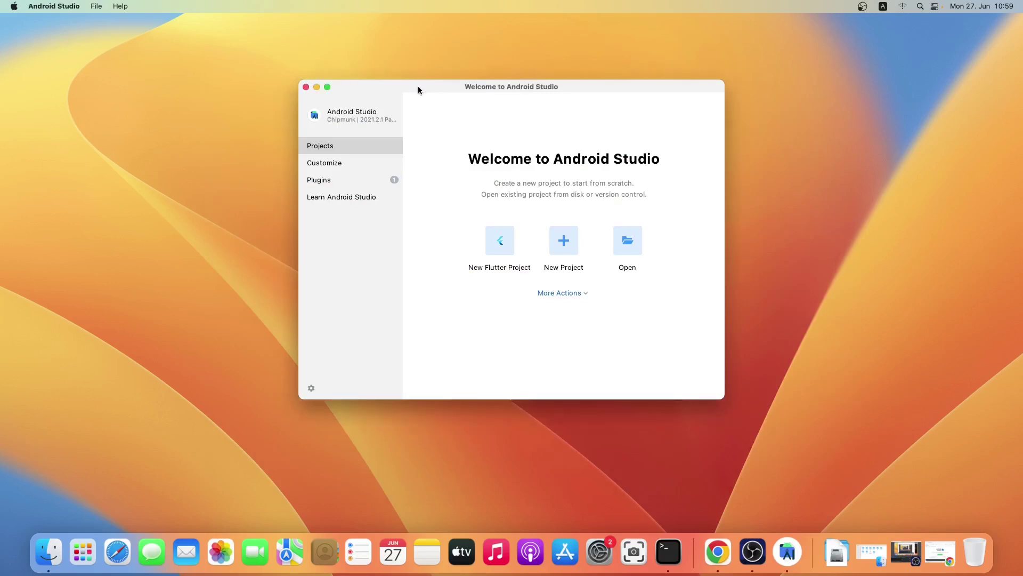